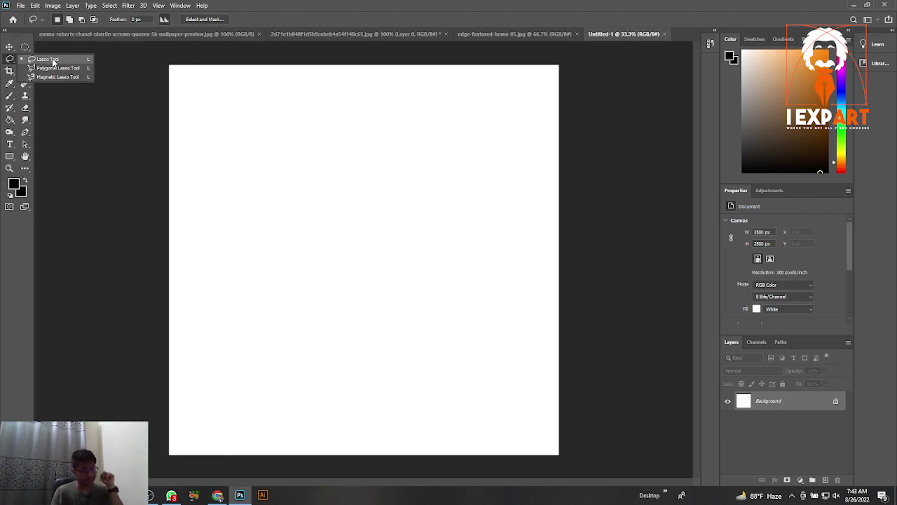
Choose the Lasso Tool and switch to the emma-roberts-chanel-oberlin-scream-queens-5k-wallpaper-preview.jpg document.
{"action": "left_click", "coordinate": [52, 61]}
{"action": "left_click", "coordinate": [330, 34]}
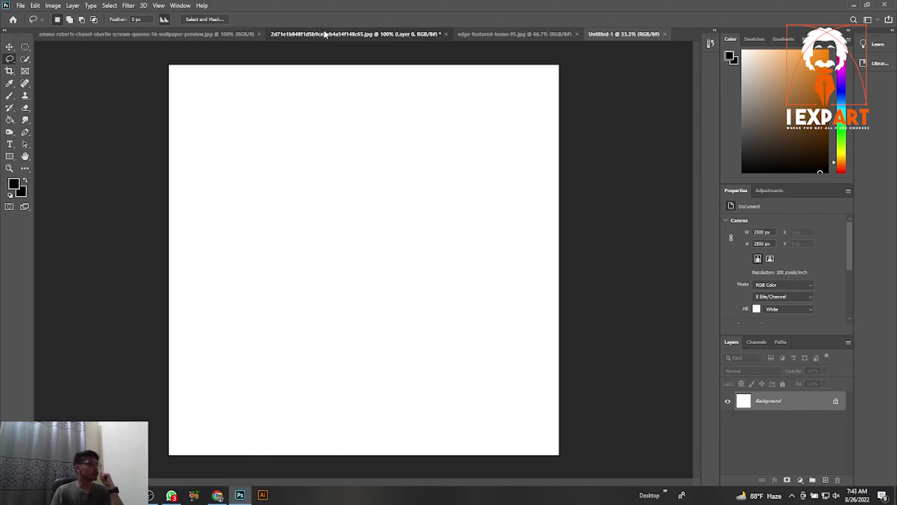
{"action": "left_click", "coordinate": [492, 35]}
{"action": "left_click", "coordinate": [146, 34]}
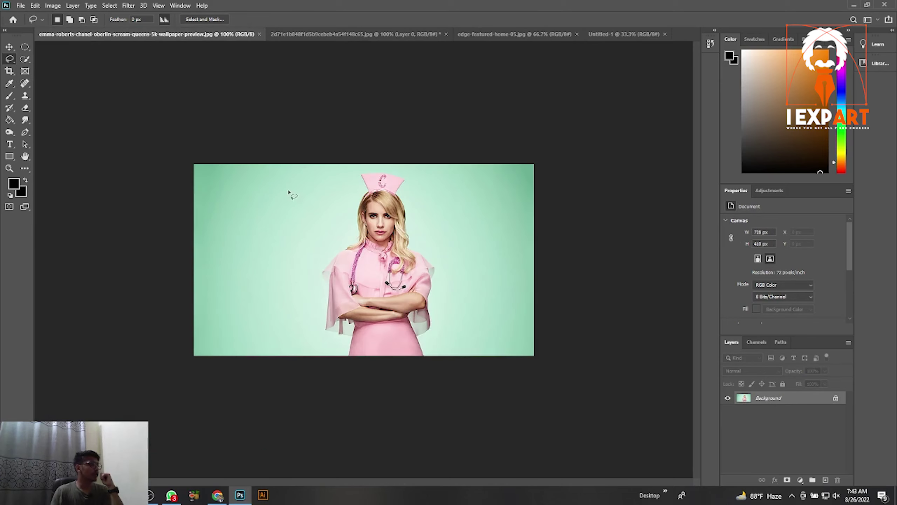
Unlock the background layer and delete a roughly circular lasso area about 139 px across from the green backdrop left of the woman.
{"action": "scroll", "coordinate": [346, 197], "scroll_direction": "up", "scroll_amount": 5}
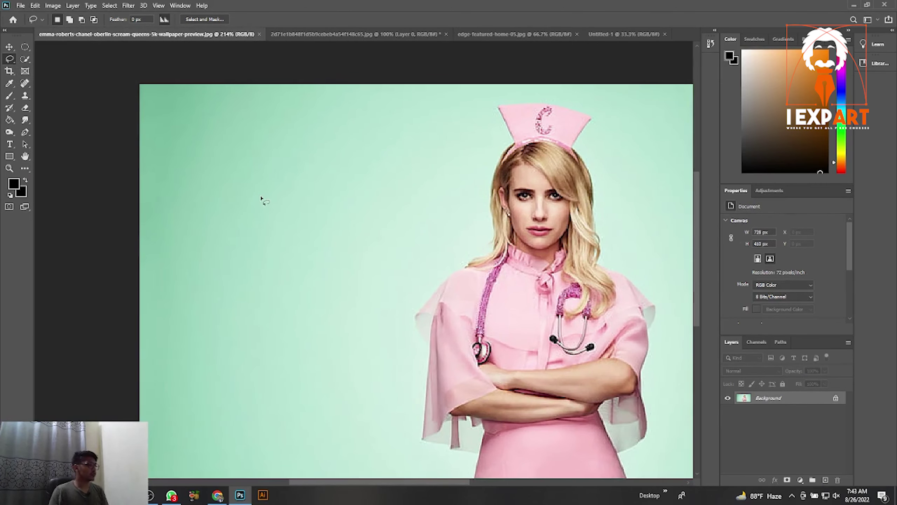
{"action": "mouse_move", "coordinate": [265, 175]}
{"action": "left_mouse_down"}
{"action": "mouse_move", "coordinate": [331, 161]}
{"action": "mouse_move", "coordinate": [370, 222]}
{"action": "mouse_move", "coordinate": [325, 295]}
{"action": "mouse_move", "coordinate": [232, 217]}
{"action": "mouse_move", "coordinate": [285, 171]}
{"action": "left_mouse_up"}
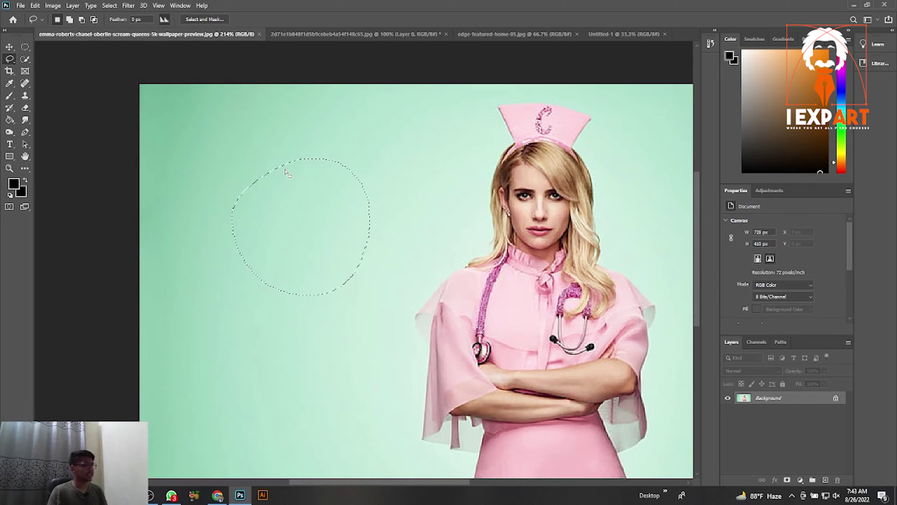
{"action": "left_click", "coordinate": [835, 398]}
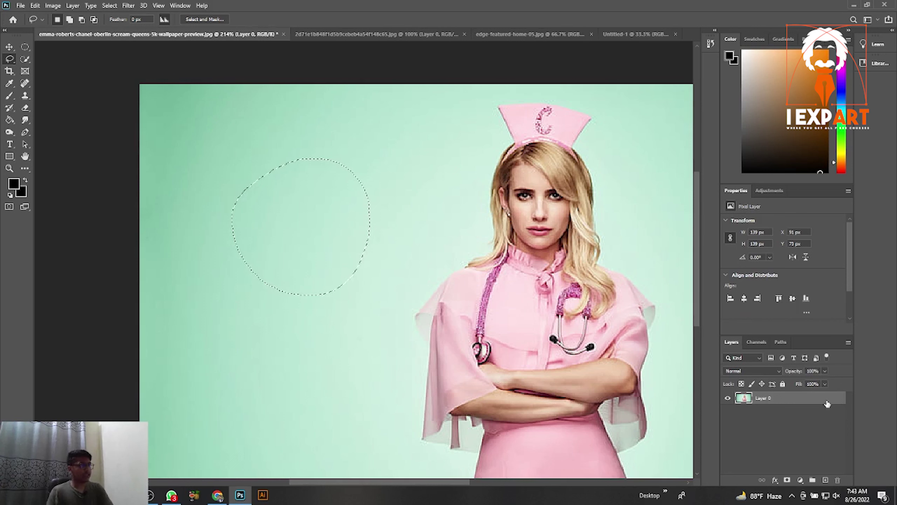
{"action": "key", "text": "Delete"}
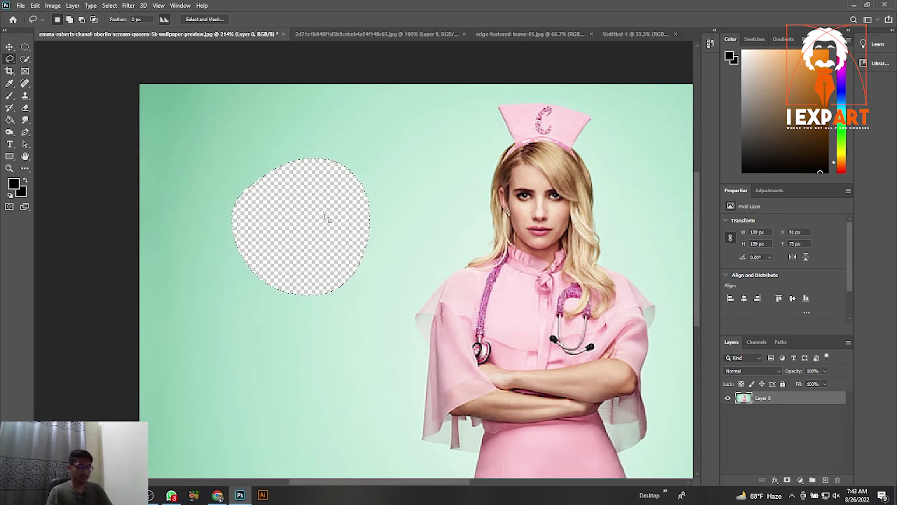
Lasso a slanted oval area about 165 × 152 px below the first hole and delete it.
{"action": "scroll", "coordinate": [166, 374], "scroll_direction": "down", "scroll_amount": 3}
{"action": "scroll", "coordinate": [166, 374], "scroll_direction": "left", "scroll_amount": 1}
{"action": "mouse_move", "coordinate": [222, 244]}
{"action": "left_mouse_down"}
{"action": "mouse_move", "coordinate": [330, 395]}
{"action": "mouse_move", "coordinate": [234, 249]}
{"action": "left_mouse_up"}
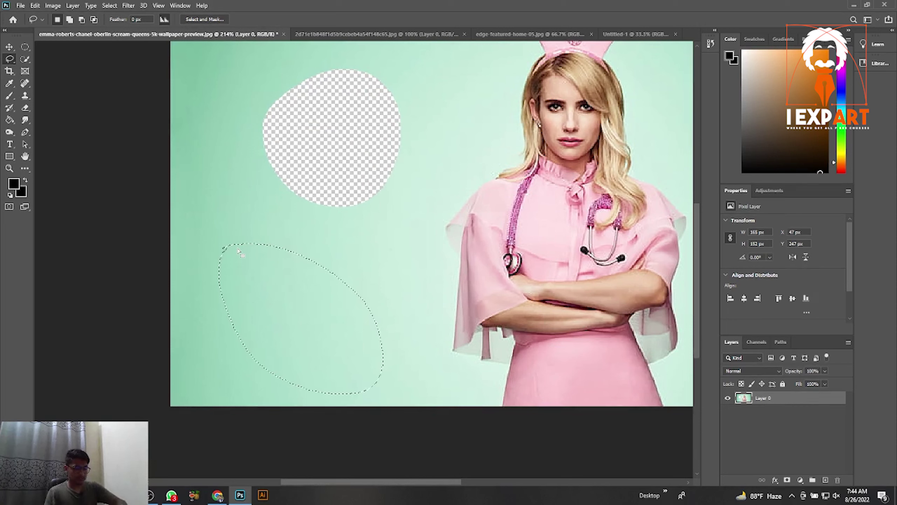
{"action": "key", "text": "Delete"}
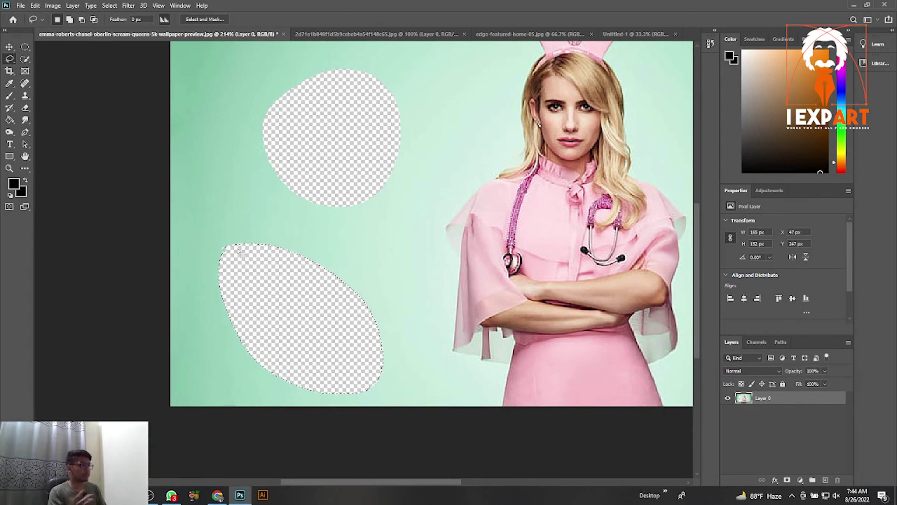
Trace the pink nurse cap and its headband with the Lasso Tool and copy the selection to a new layer.
{"action": "scroll", "coordinate": [482, 134], "scroll_direction": "up", "scroll_amount": 6}
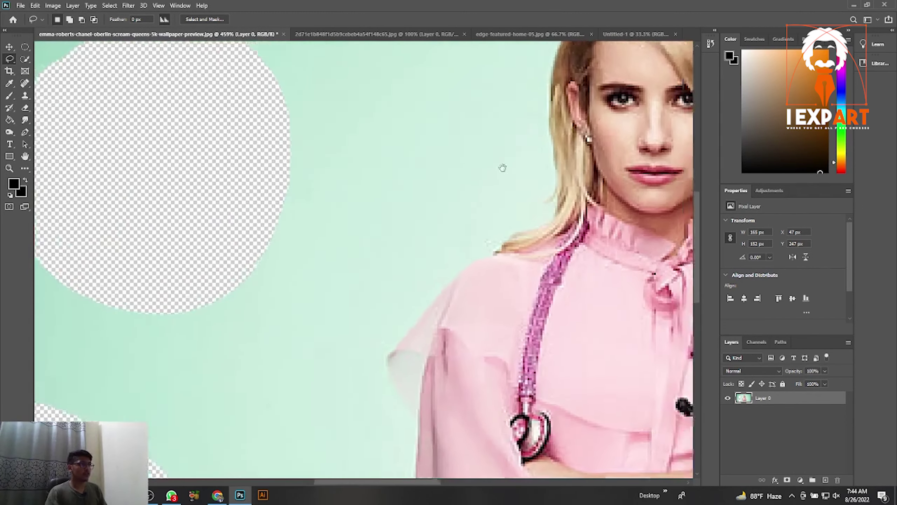
{"action": "scroll", "coordinate": [423, 330], "scroll_direction": "up", "scroll_amount": 2}
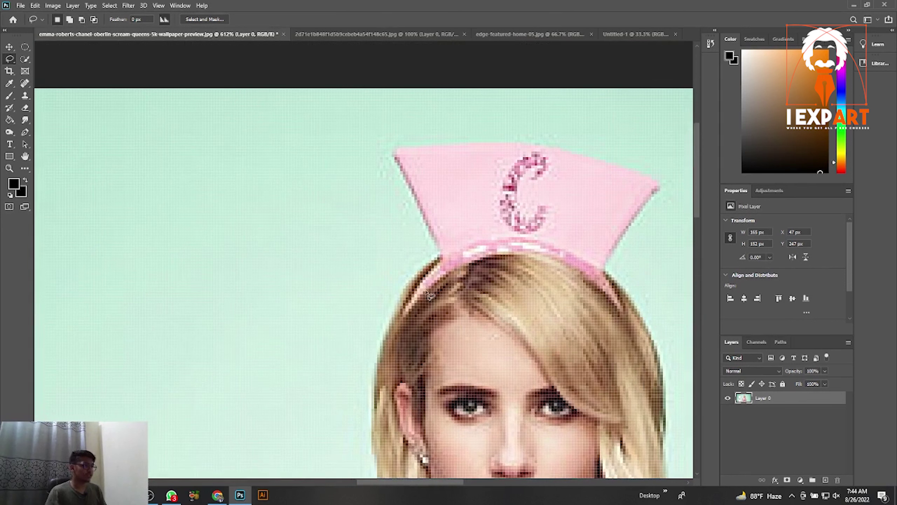
{"action": "mouse_move", "coordinate": [409, 313]}
{"action": "left_mouse_down"}
{"action": "mouse_move", "coordinate": [472, 264]}
{"action": "mouse_move", "coordinate": [528, 252]}
{"action": "mouse_move", "coordinate": [586, 270]}
{"action": "mouse_move", "coordinate": [618, 315]}
{"action": "mouse_move", "coordinate": [658, 186]}
{"action": "mouse_move", "coordinate": [536, 150]}
{"action": "mouse_move", "coordinate": [440, 144]}
{"action": "left_mouse_up"}
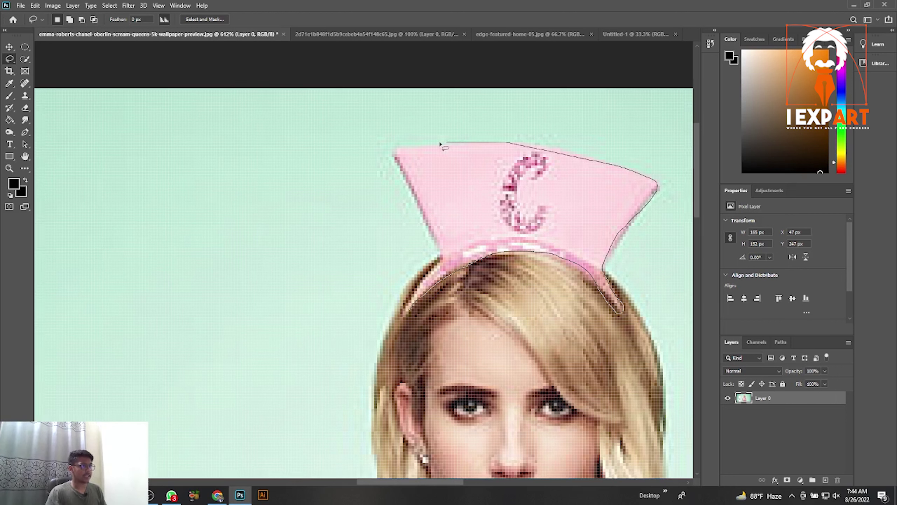
{"action": "left_click_drag", "start_coordinate": [404, 173], "coordinate": [432, 244]}
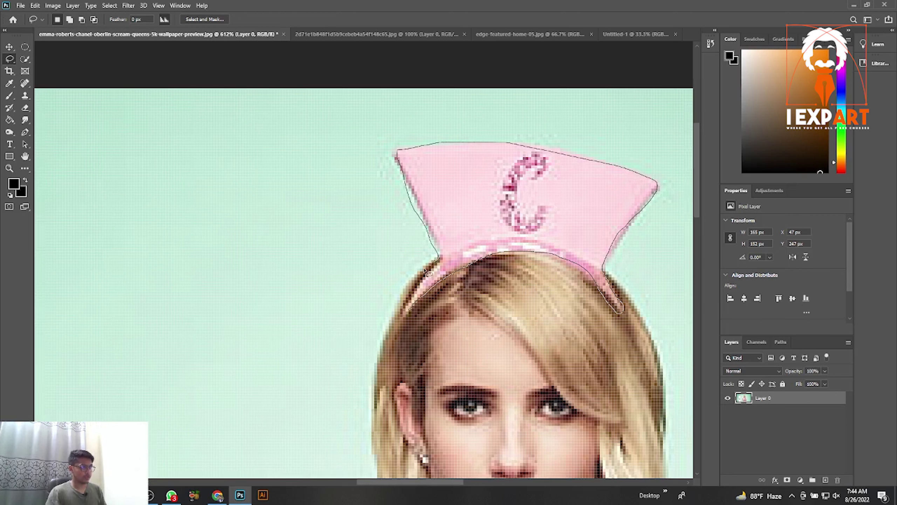
{"action": "left_click_drag", "start_coordinate": [407, 310], "coordinate": [409, 311]}
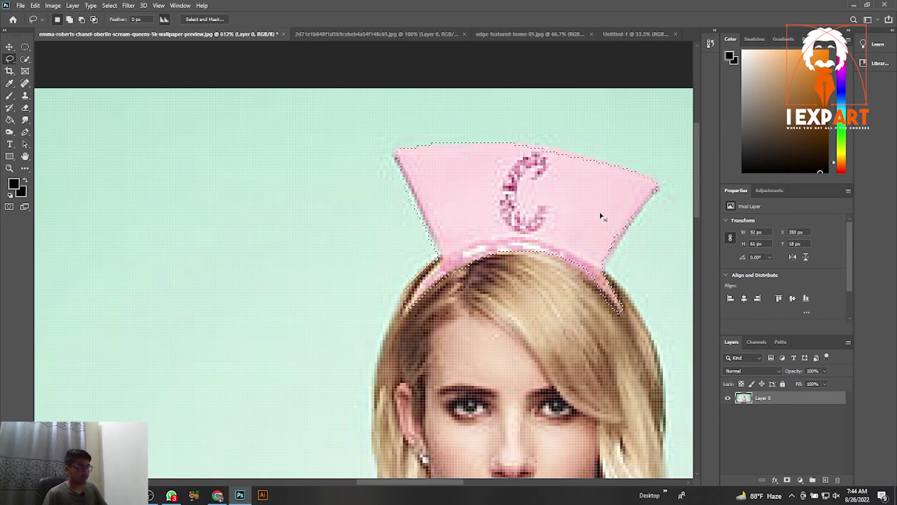
{"action": "key", "text": "ctrl+j"}
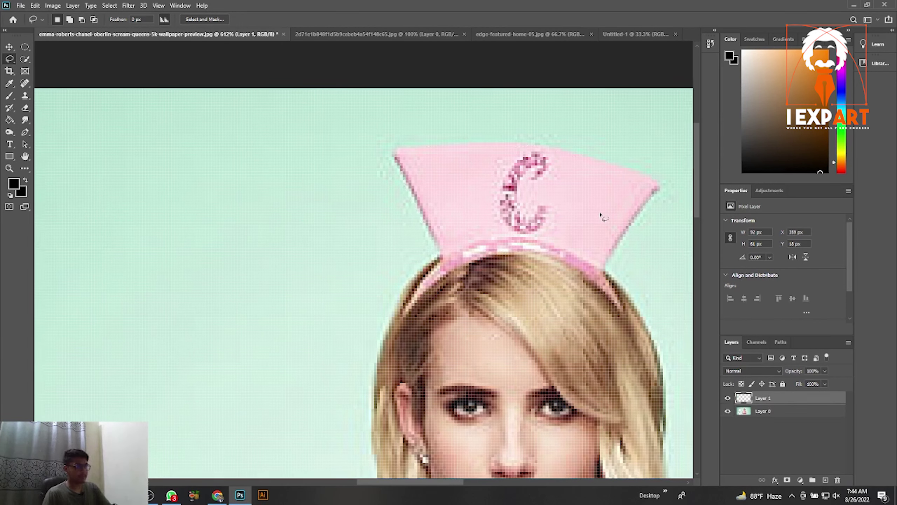
Hide Layer 0 to inspect the isolated nurse cap, and make it visible again with the whole image in view.
{"action": "left_click", "coordinate": [727, 412]}
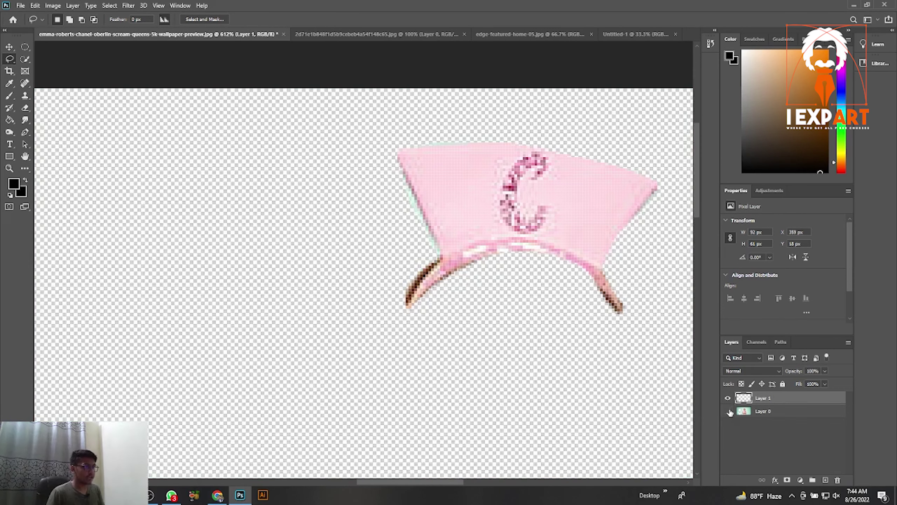
{"action": "scroll", "coordinate": [530, 217], "scroll_direction": "down", "scroll_amount": 5}
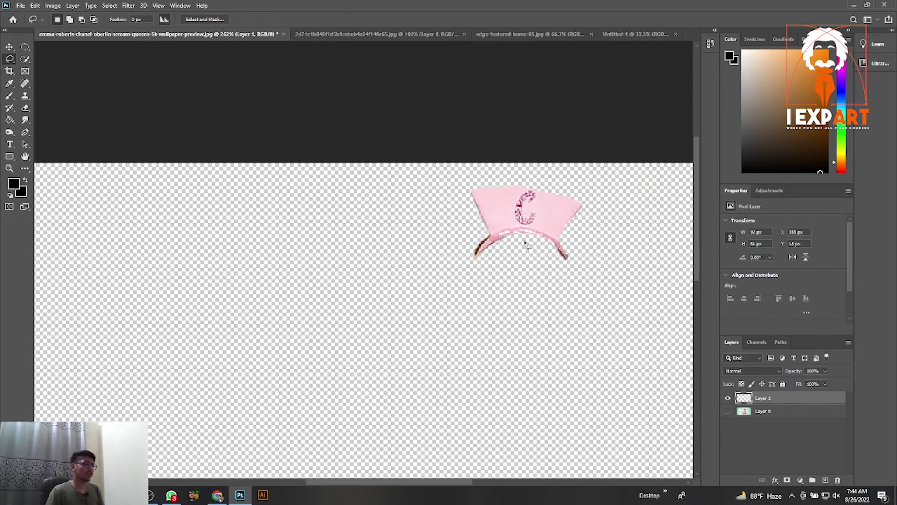
{"action": "key", "text": "ctrl+0"}
{"action": "left_click", "coordinate": [728, 411]}
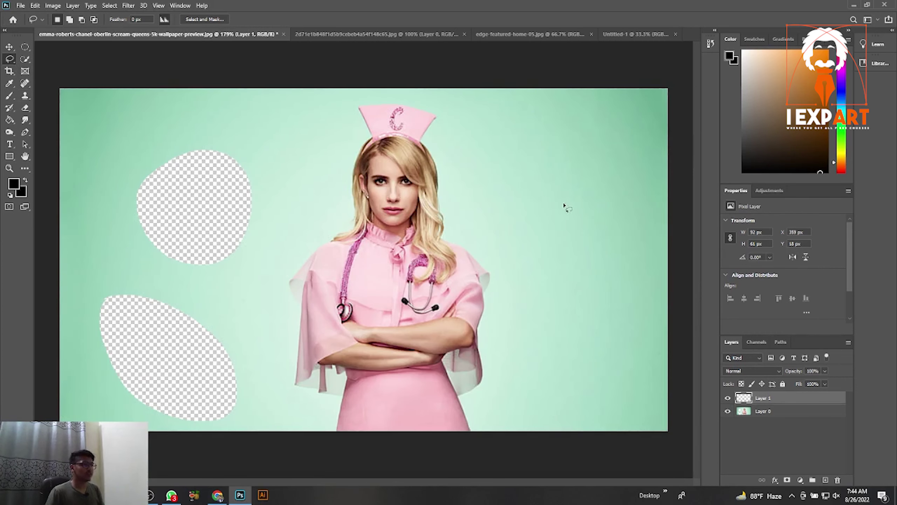
Lasso an area about 131 × 152 px in the green backdrop right of the woman and delete it from Layer 0.
{"action": "mouse_move", "coordinate": [578, 194]}
{"action": "left_mouse_down"}
{"action": "mouse_move", "coordinate": [603, 202]}
{"action": "mouse_move", "coordinate": [602, 194]}
{"action": "left_mouse_up"}
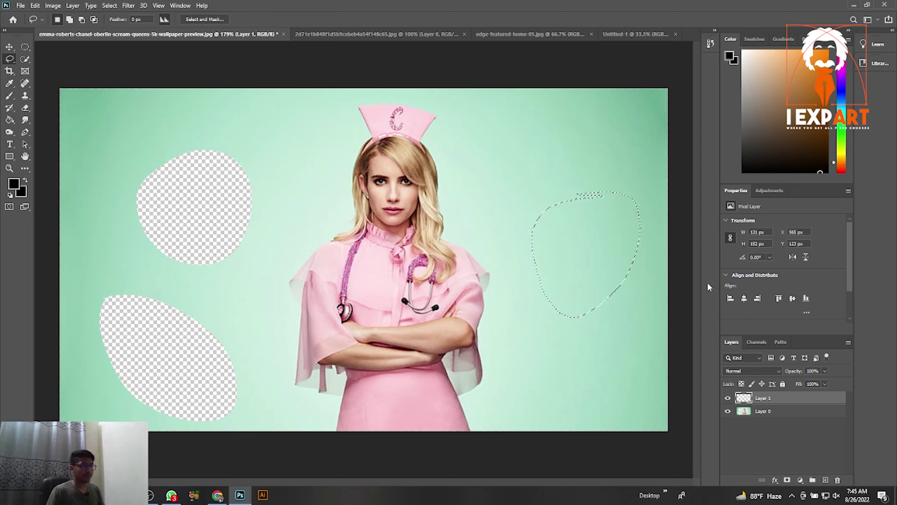
{"action": "left_click", "coordinate": [759, 411]}
{"action": "key", "text": "Delete"}
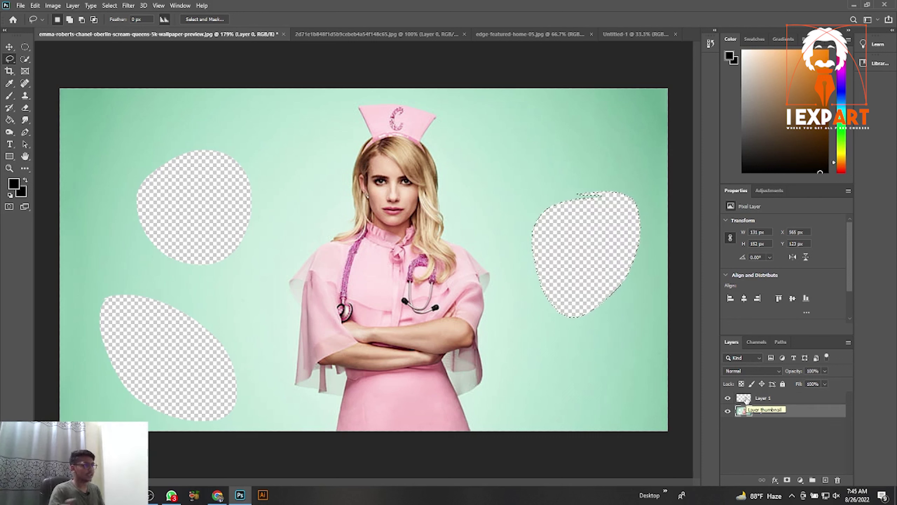
Copy a lassoed patch about 89 × 78 px from the upper right of the backdrop to a new layer and hide Layer 0.
{"action": "mouse_move", "coordinate": [523, 101]}
{"action": "left_mouse_down"}
{"action": "mouse_move", "coordinate": [591, 148]}
{"action": "mouse_move", "coordinate": [523, 103]}
{"action": "left_mouse_up"}
{"action": "key", "text": "ctrl+j"}
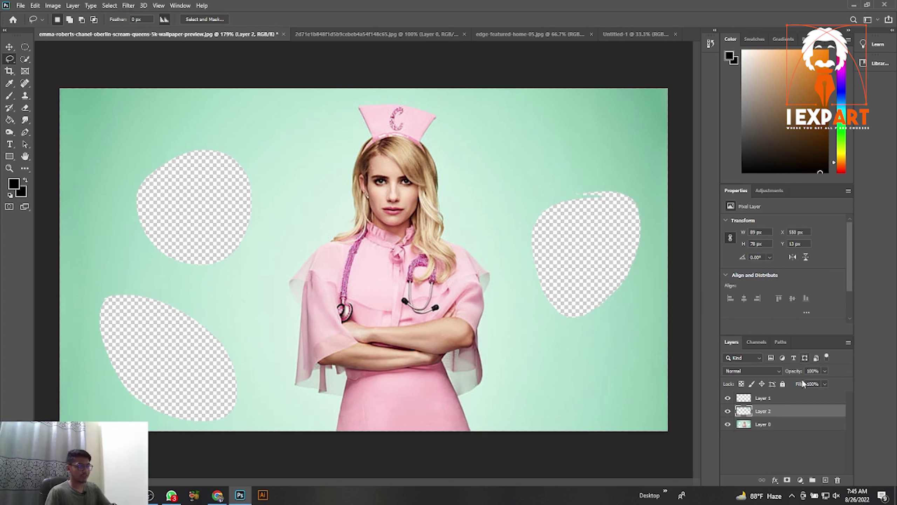
{"action": "left_click", "coordinate": [726, 424]}
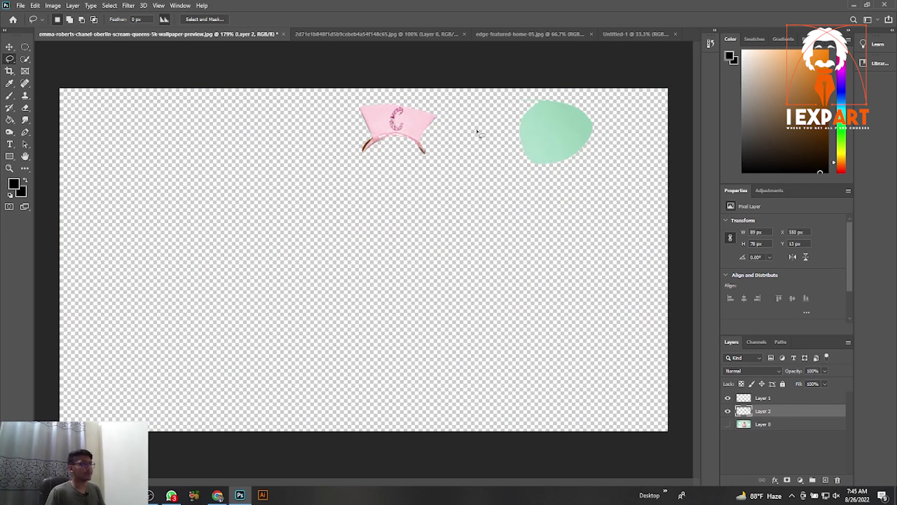
{"action": "left_click", "coordinate": [9, 47]}
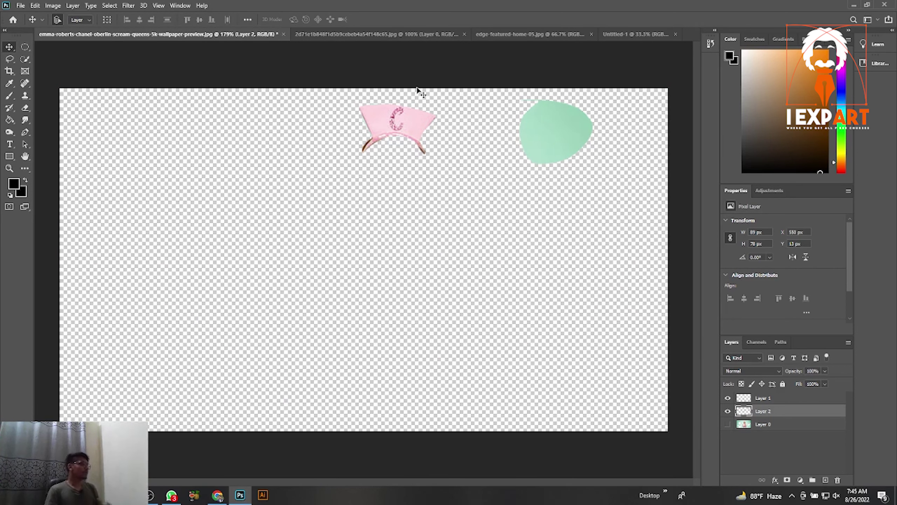
Undo the layer copies, the deleted areas and the background unlock, and return to the Lasso Tool.
{"action": "key", "text": "ctrl+z"}
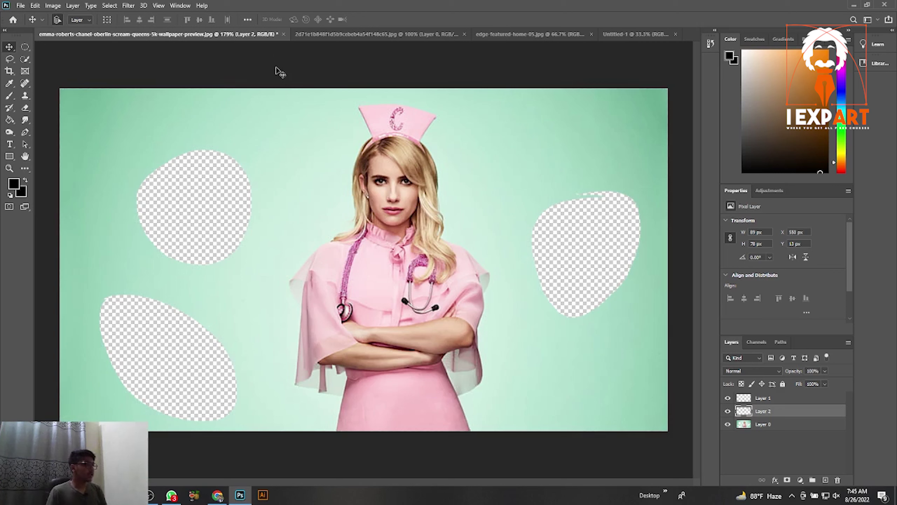
{"action": "key", "text": "ctrl+z"}
{"action": "key", "text": "ctrl+z"}
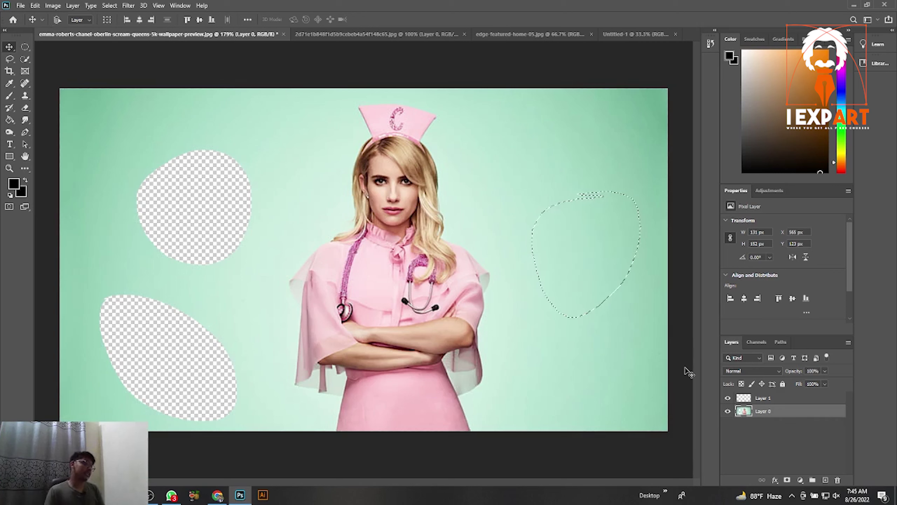
{"action": "key", "text": "ctrl+z"}
{"action": "key", "text": "ctrl+z"}
{"action": "key", "text": "ctrl+z"}
{"action": "key", "text": "ctrl+z"}
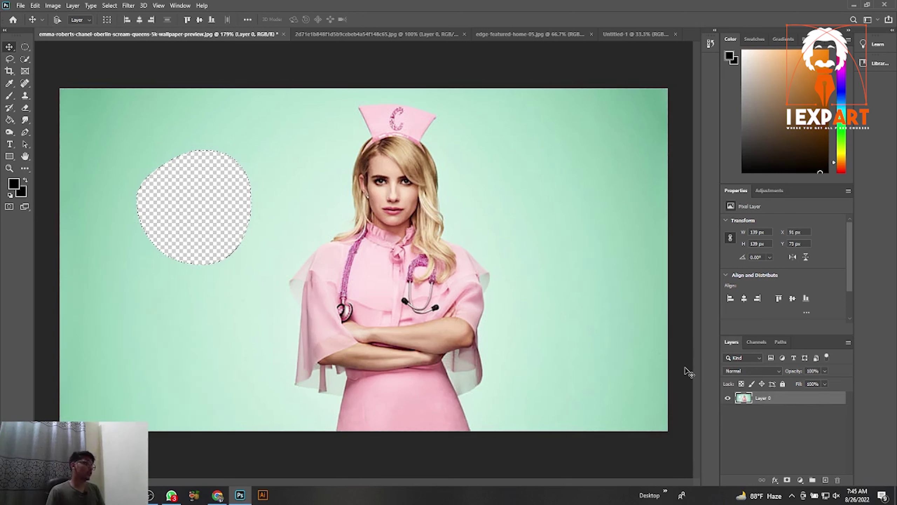
{"action": "key", "text": "ctrl+z"}
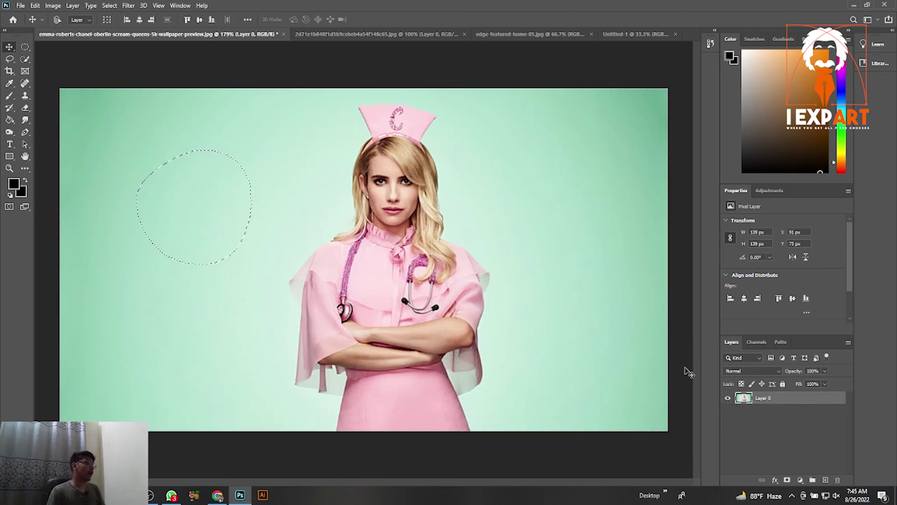
{"action": "left_click", "coordinate": [10, 59]}
{"action": "key", "text": "ctrl+z"}
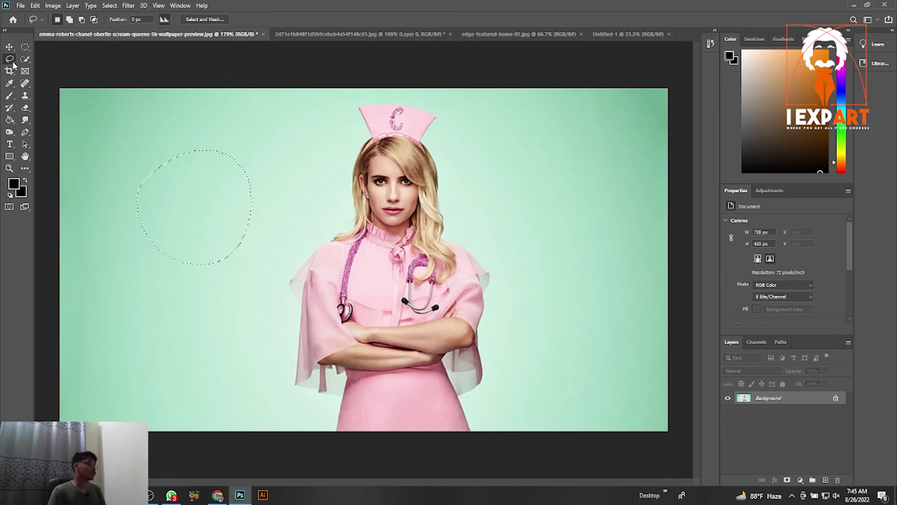
Outline a large closed area of the green backdrop left of the woman with the Polygonal Lasso Tool.
{"action": "right_click", "coordinate": [11, 60]}
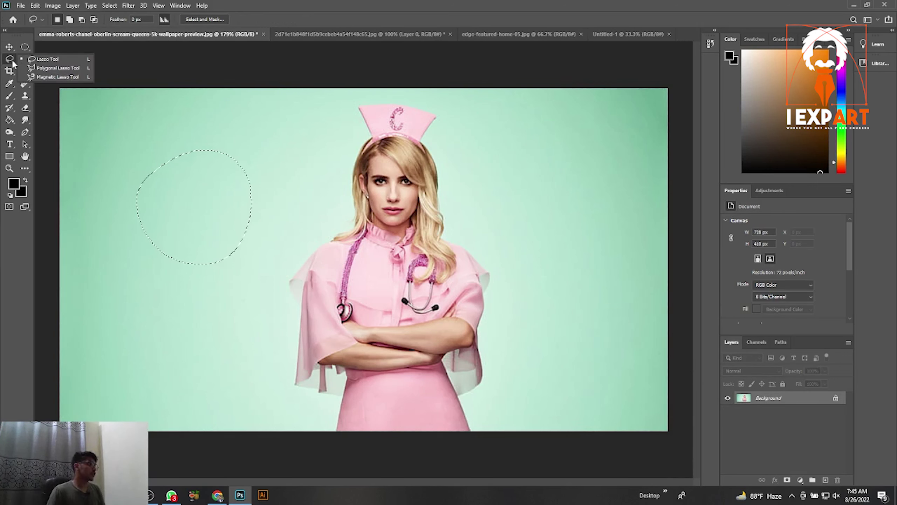
{"action": "left_click", "coordinate": [70, 68]}
{"action": "left_click", "coordinate": [159, 120]}
{"action": "left_click", "coordinate": [204, 138]}
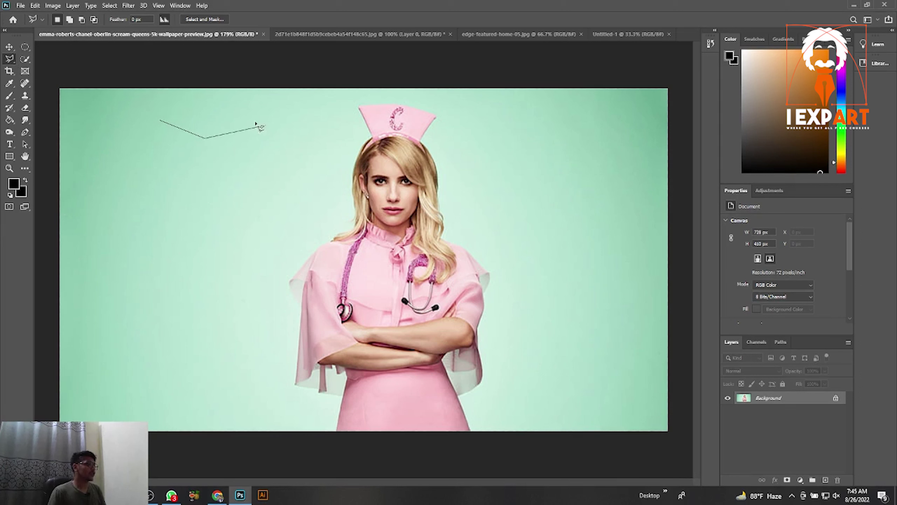
{"action": "left_click", "coordinate": [277, 141]}
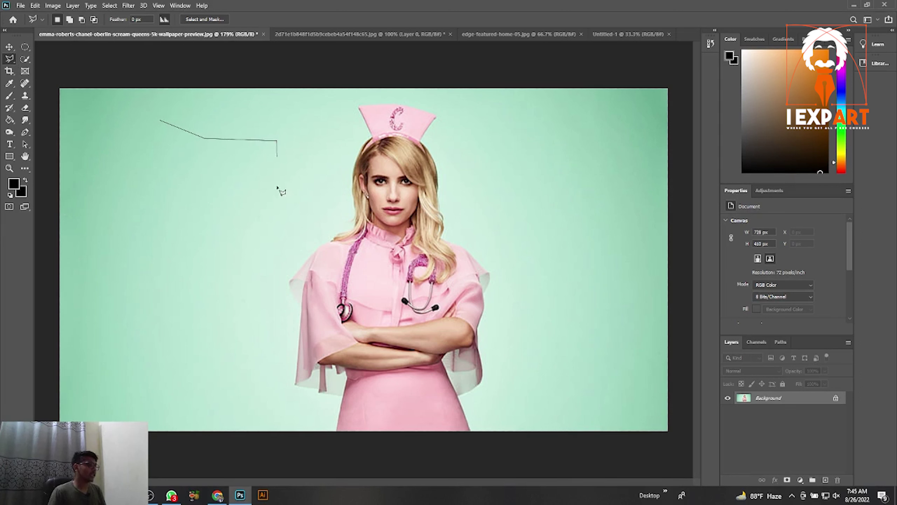
{"action": "left_click", "coordinate": [302, 212]}
{"action": "left_click", "coordinate": [312, 253]}
{"action": "left_click", "coordinate": [287, 299]}
{"action": "left_click", "coordinate": [138, 416]}
{"action": "left_click", "coordinate": [82, 317]}
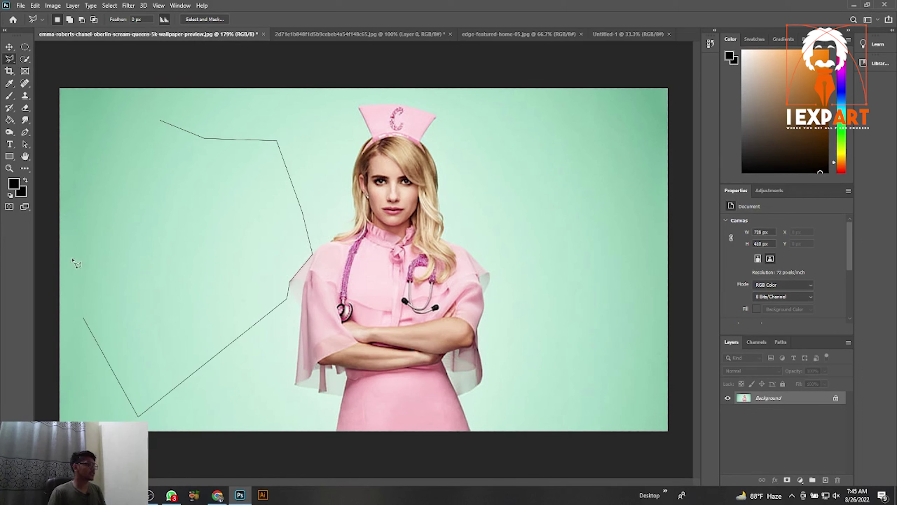
{"action": "left_click", "coordinate": [52, 192]}
{"action": "left_click", "coordinate": [94, 125]}
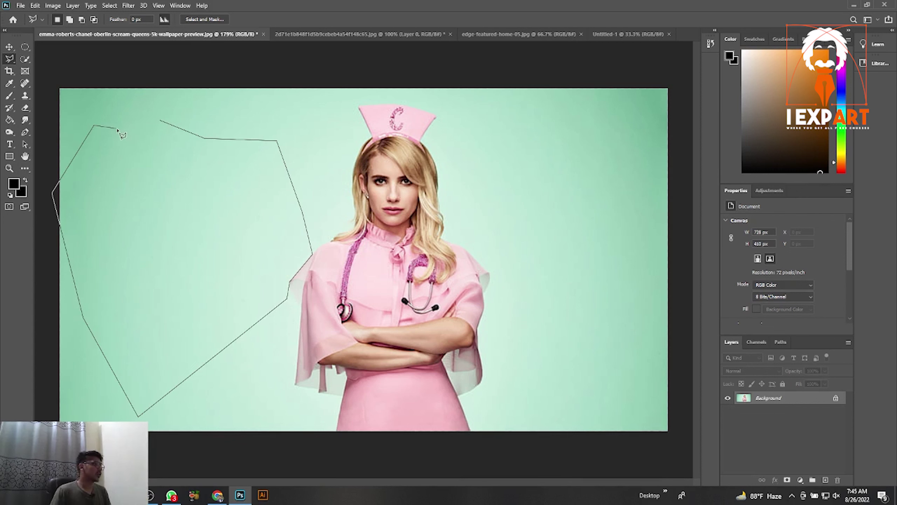
{"action": "left_click", "coordinate": [160, 123]}
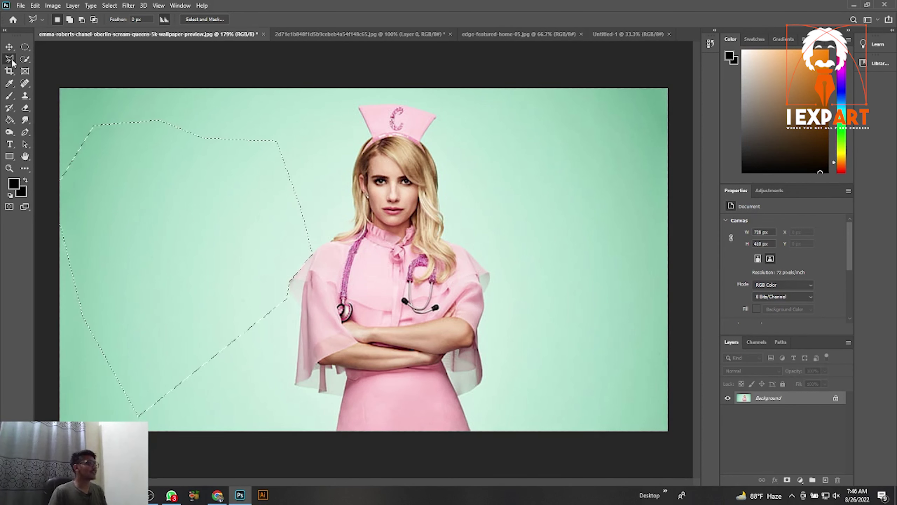
Clear the polygonal selection using the Elliptical Marquee Tool and return to the Polygonal Lasso Tool.
{"action": "left_click", "coordinate": [25, 47]}
{"action": "left_click", "coordinate": [147, 107]}
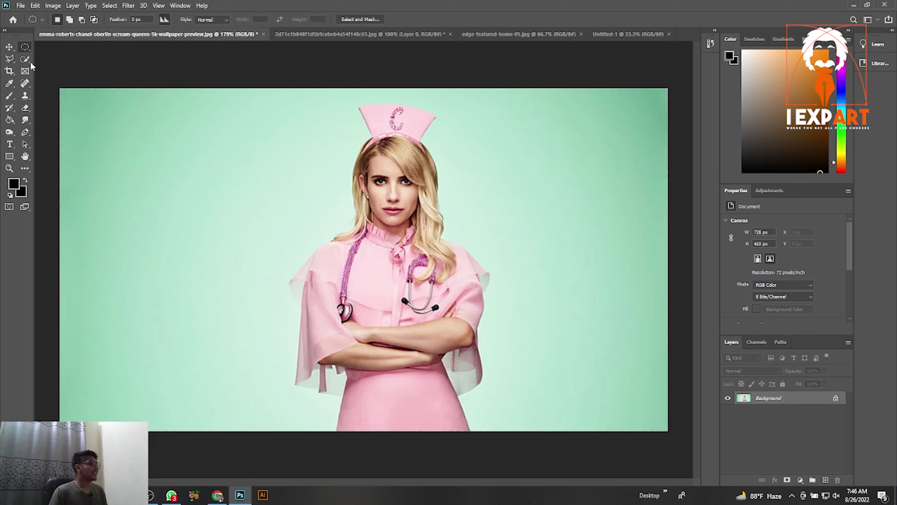
{"action": "left_click", "coordinate": [9, 59]}
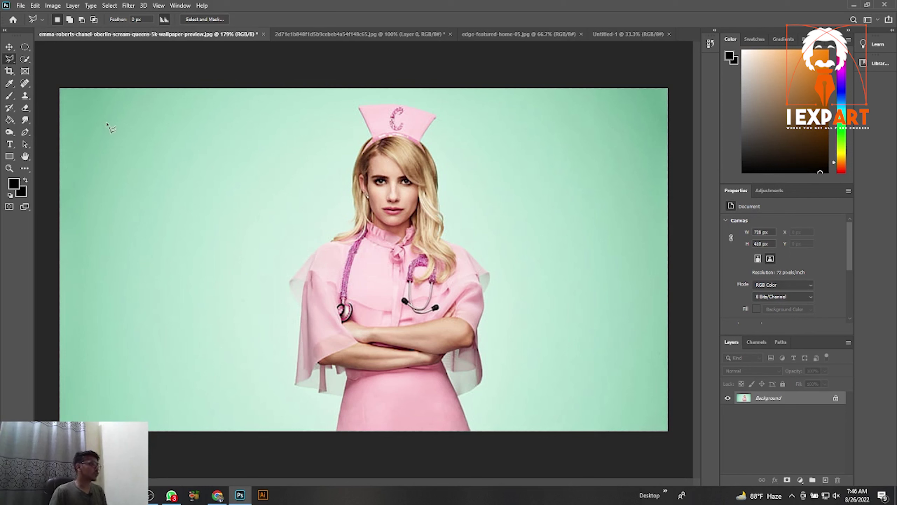
Outline a closed five-sided area of the green backdrop left of the woman's head with the Polygonal Lasso Tool and clear the selection.
{"action": "left_click", "coordinate": [229, 132]}
{"action": "left_click", "coordinate": [185, 225]}
{"action": "left_click", "coordinate": [117, 216]}
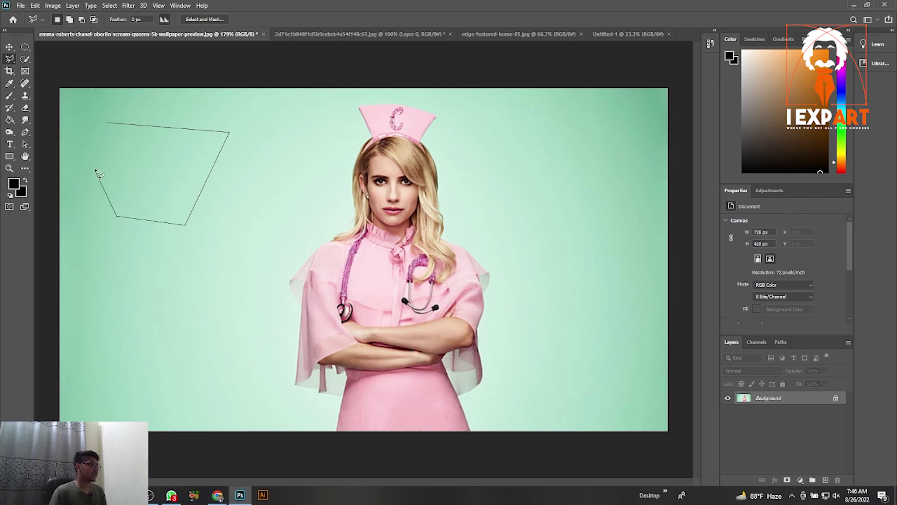
{"action": "left_click", "coordinate": [95, 172]}
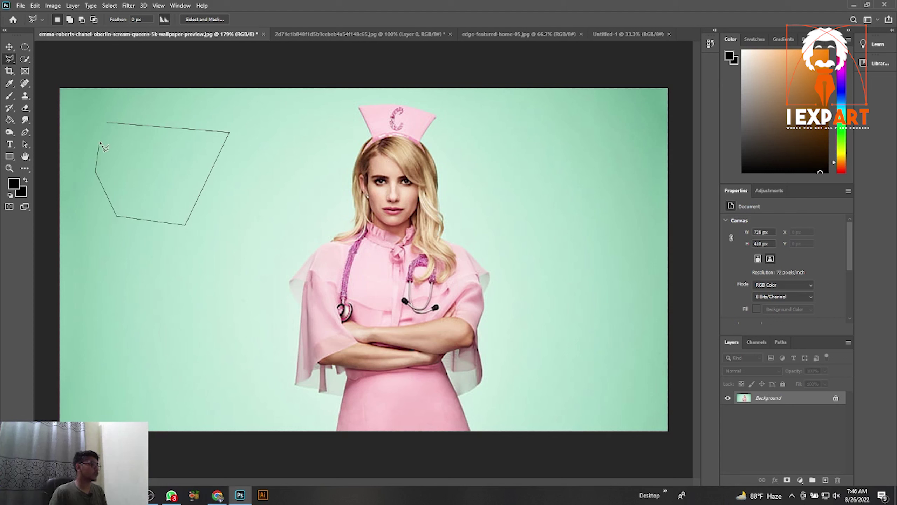
{"action": "left_click", "coordinate": [108, 123]}
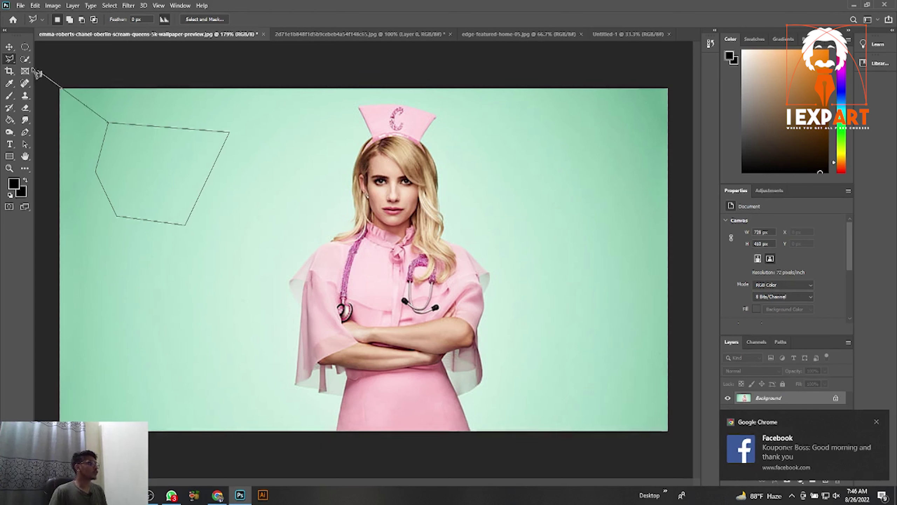
{"action": "left_click", "coordinate": [35, 56]}
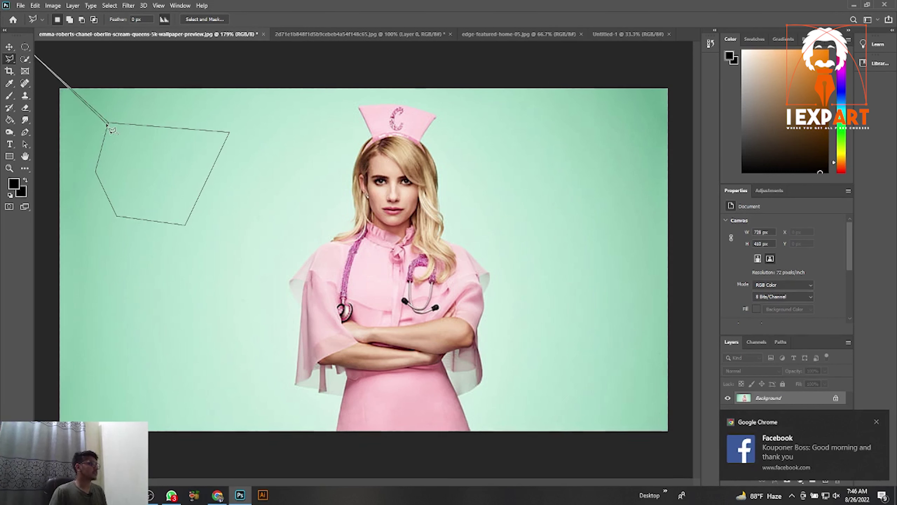
{"action": "left_click", "coordinate": [108, 124]}
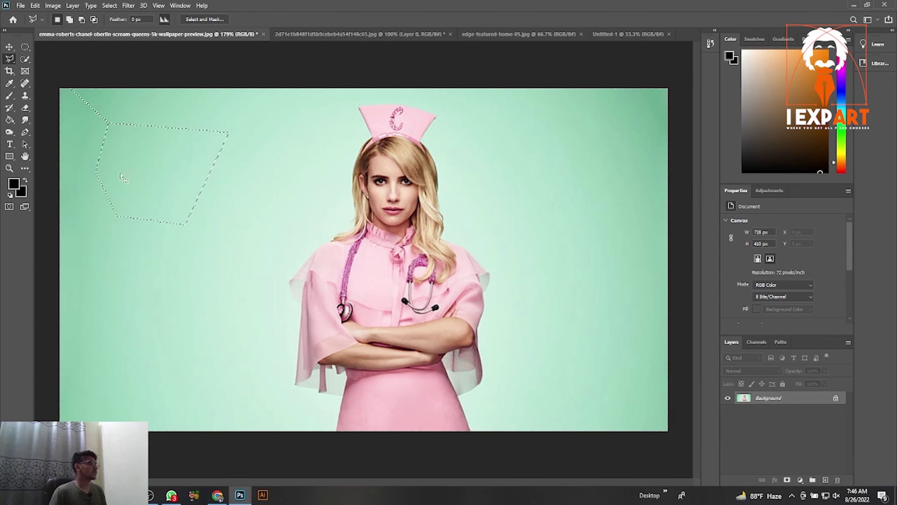
{"action": "left_click", "coordinate": [26, 44]}
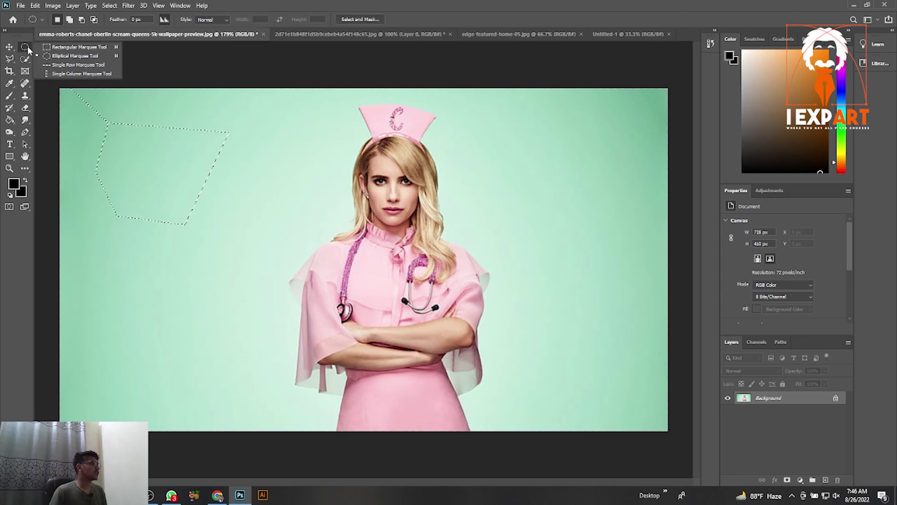
{"action": "left_click", "coordinate": [130, 100]}
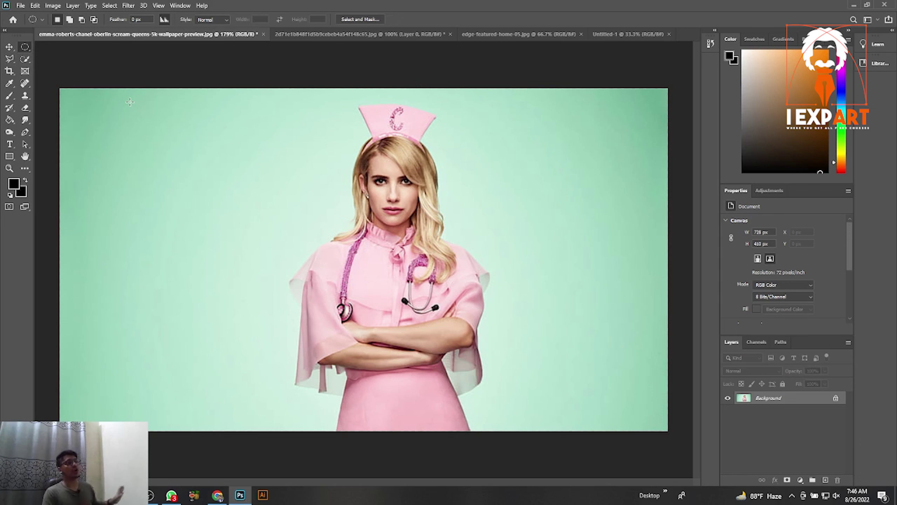
Switch to the building photo edge-featured-home-05.jpg and activate the Polygonal Lasso Tool.
{"action": "left_click", "coordinate": [509, 35]}
{"action": "left_click", "coordinate": [13, 59]}
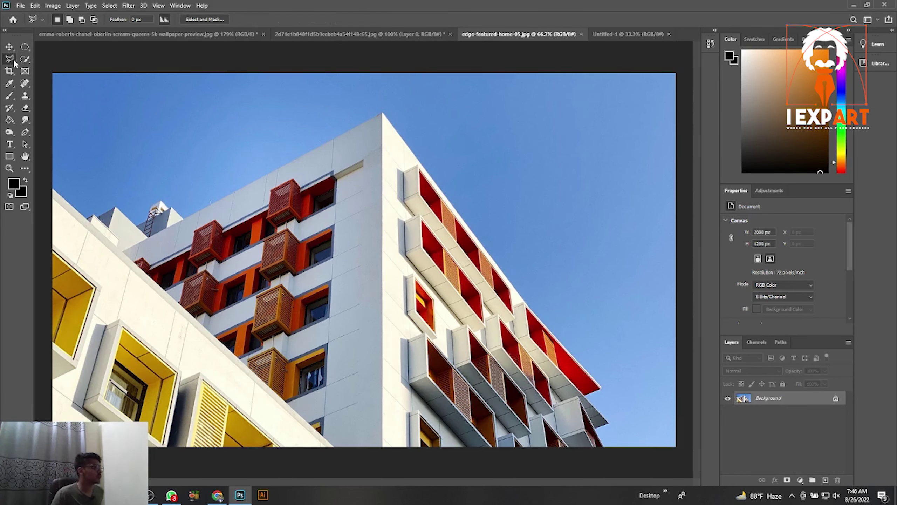
{"action": "right_click", "coordinate": [13, 58]}
{"action": "left_click", "coordinate": [56, 69]}
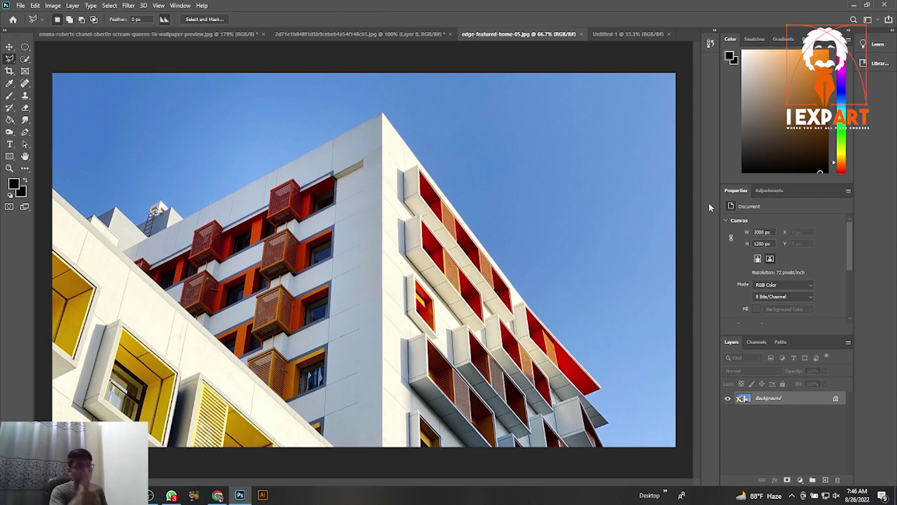
Unlock the building photo's Background layer, duplicate it and hide the original Layer 0.
{"action": "left_click", "coordinate": [836, 400]}
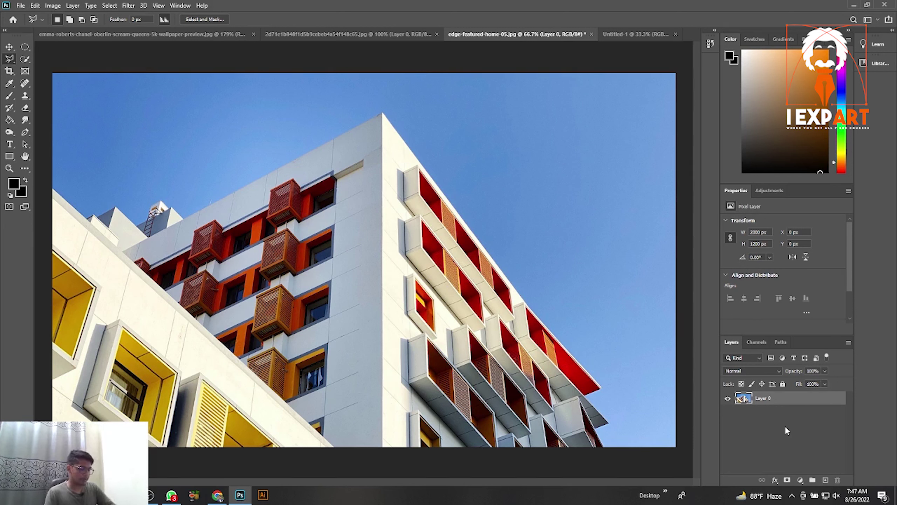
{"action": "key", "text": "ctrl+j"}
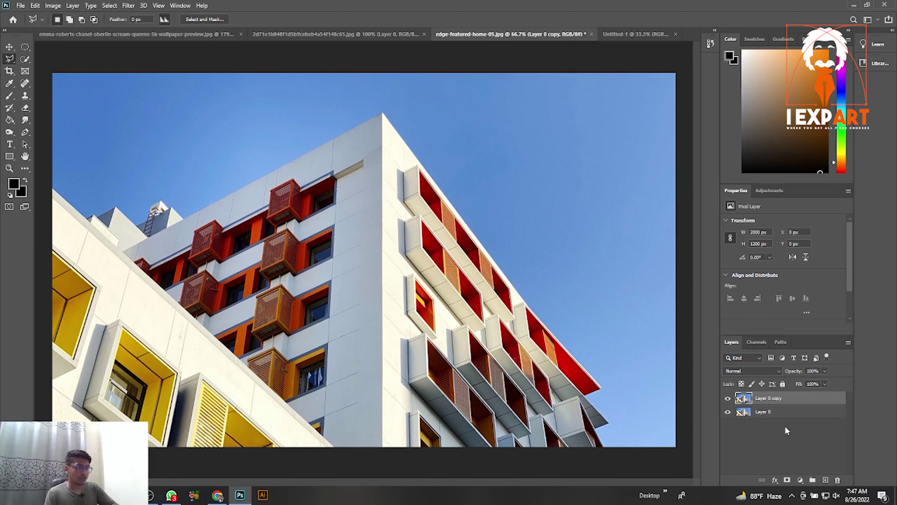
{"action": "left_click", "coordinate": [728, 412]}
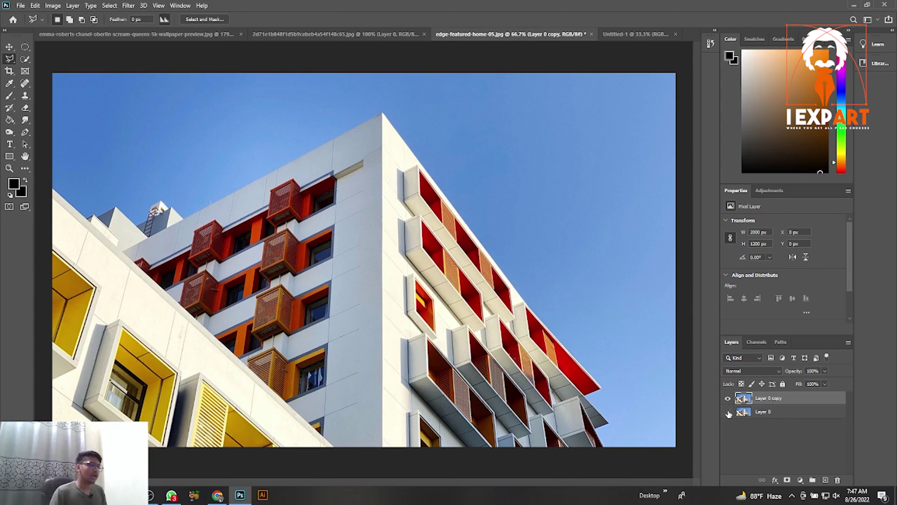
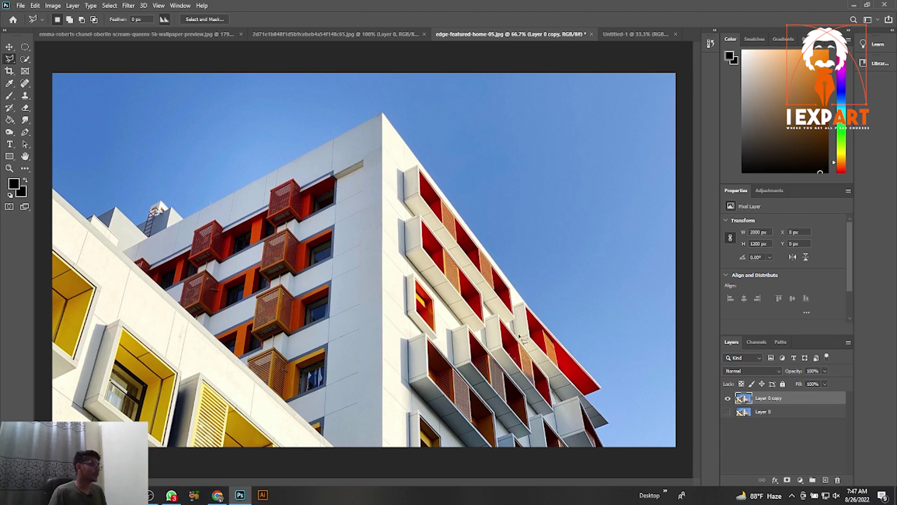
Start a Polygonal Lasso outline just outside the photo's left edge and trace the white rooftops up to the structure with the ladder.
{"action": "right_click", "coordinate": [9, 59]}
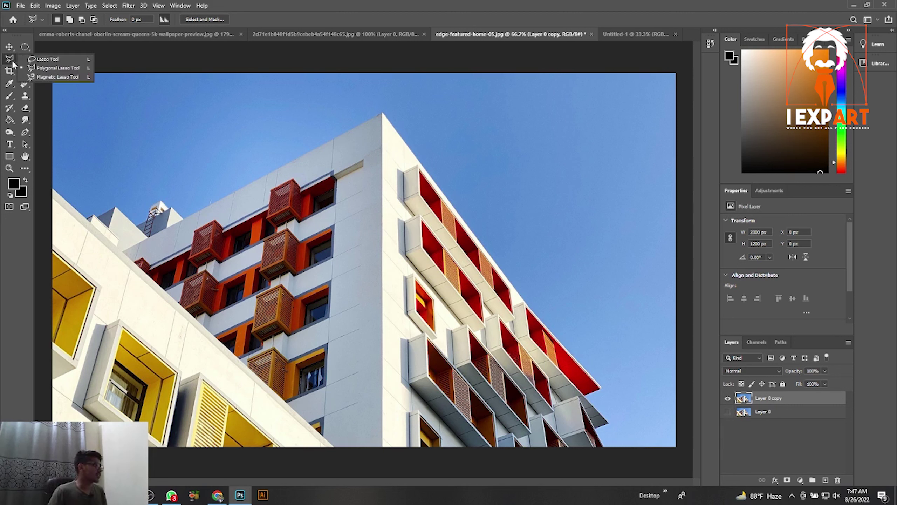
{"action": "left_click", "coordinate": [51, 69]}
{"action": "scroll", "coordinate": [578, 301], "scroll_direction": "down", "scroll_amount": 1}
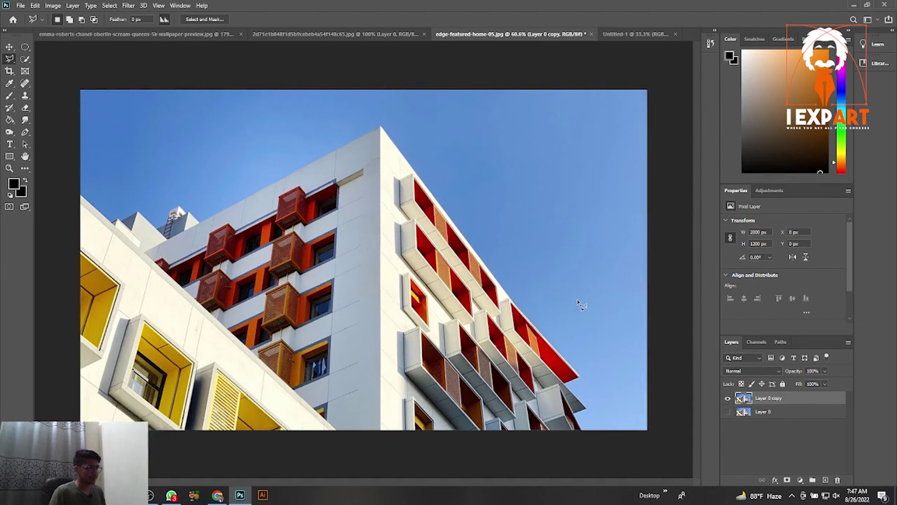
{"action": "scroll", "coordinate": [141, 240], "scroll_direction": "up", "scroll_amount": 3}
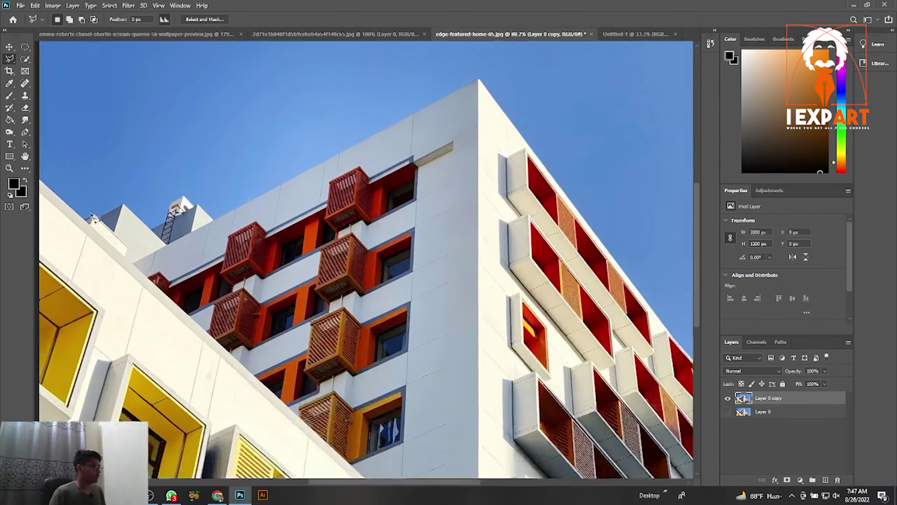
{"action": "scroll", "coordinate": [93, 216], "scroll_direction": "up", "scroll_amount": 1}
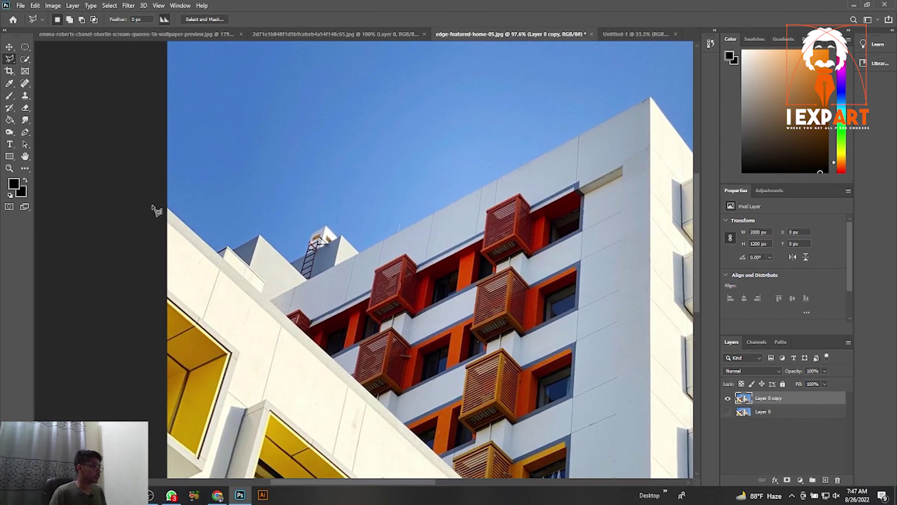
{"action": "left_click", "coordinate": [156, 204]}
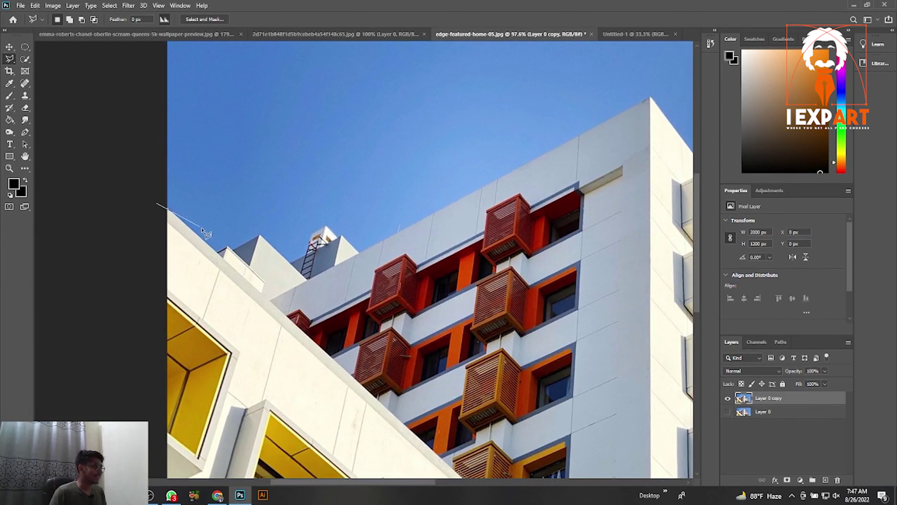
{"action": "left_click", "coordinate": [217, 252]}
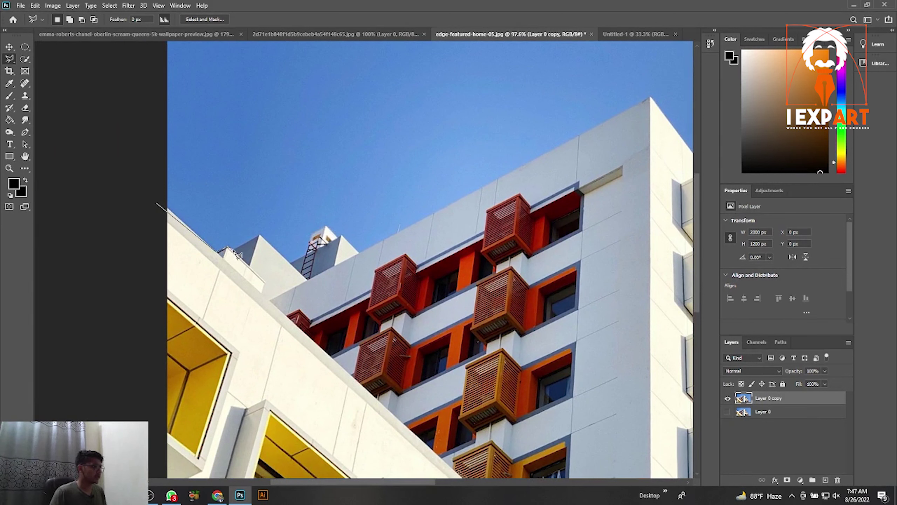
{"action": "left_click", "coordinate": [260, 236]}
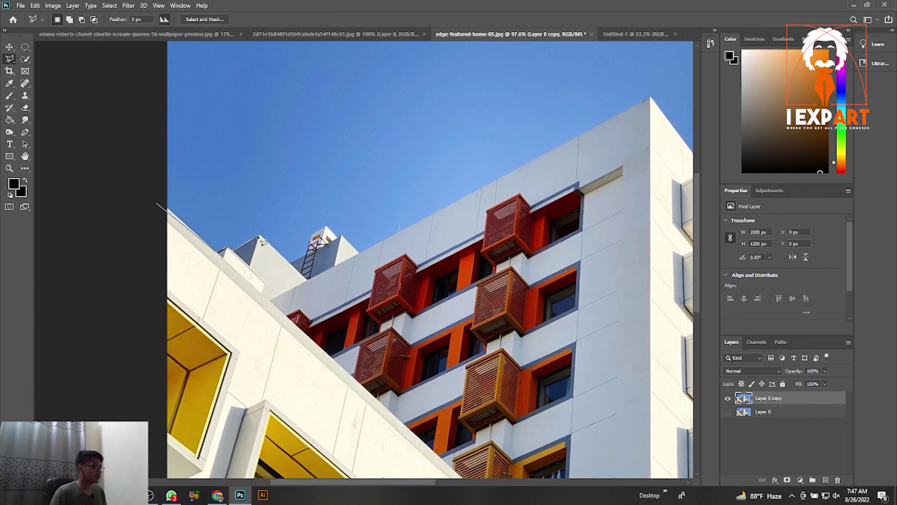
{"action": "left_click", "coordinate": [292, 262]}
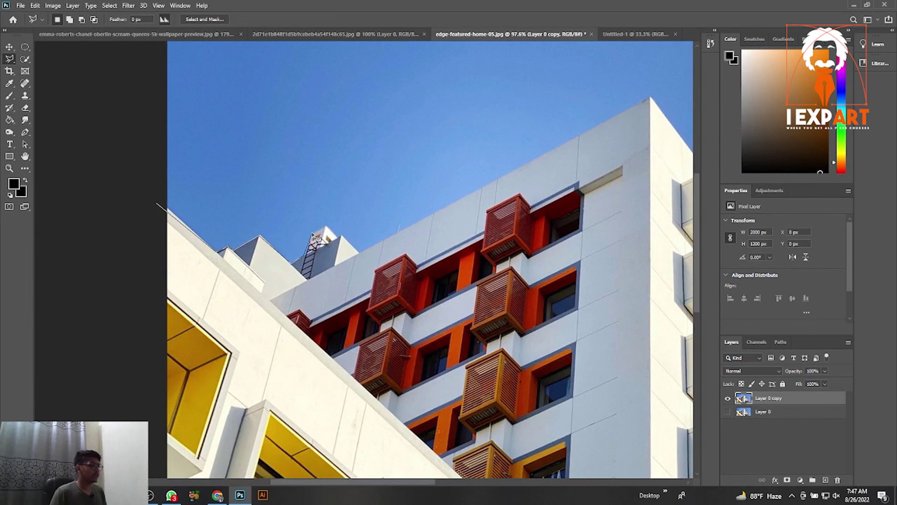
{"action": "left_click", "coordinate": [313, 235]}
{"action": "left_click", "coordinate": [325, 226]}
Continue the polygonal outline along the roofline, over the building's peak and down its right edge to the lowest red balcony.
{"action": "scroll", "coordinate": [364, 257], "scroll_direction": "right", "scroll_amount": 10}
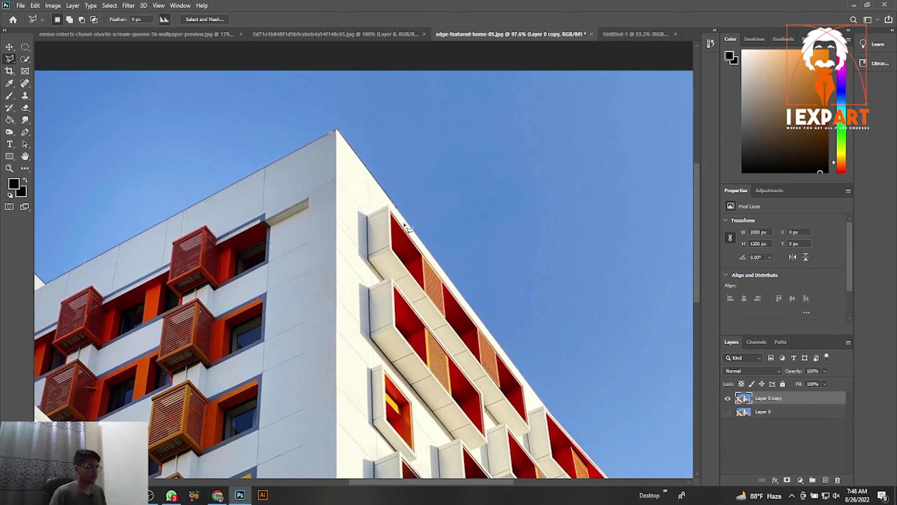
{"action": "scroll", "coordinate": [405, 226], "scroll_direction": "down", "scroll_amount": 6}
{"action": "scroll", "coordinate": [404, 226], "scroll_direction": "right", "scroll_amount": 4}
{"action": "left_click", "coordinate": [484, 271]}
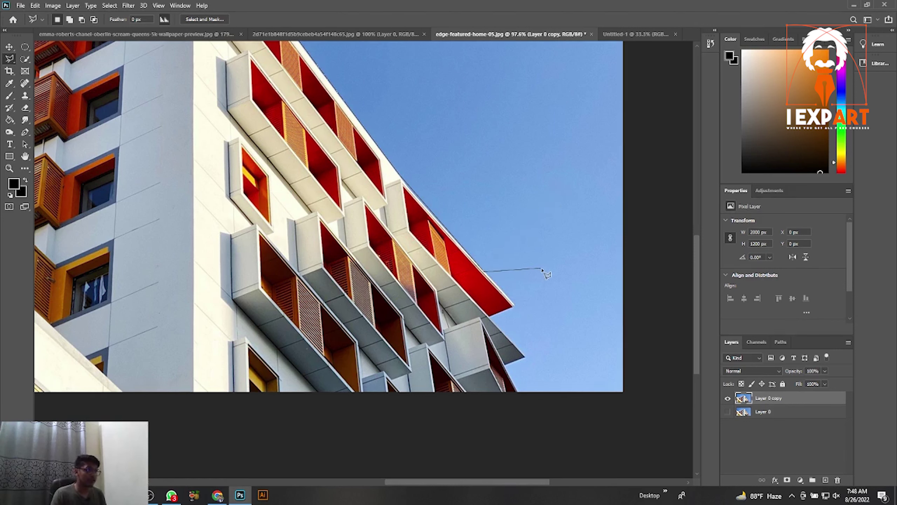
Place trial lasso points in the sky beside the red balcony and remove them from the outline.
{"action": "left_click", "coordinate": [540, 268]}
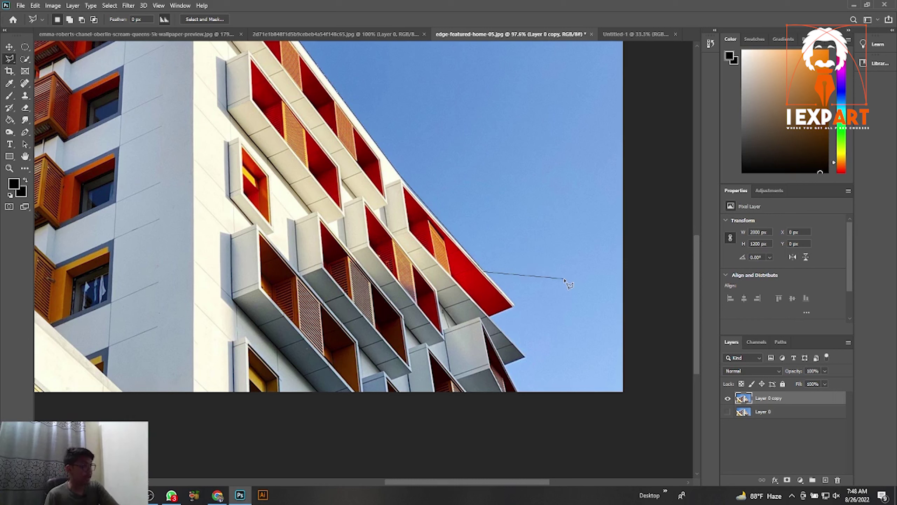
{"action": "key", "text": "BackSpace"}
{"action": "left_click", "coordinate": [511, 170]}
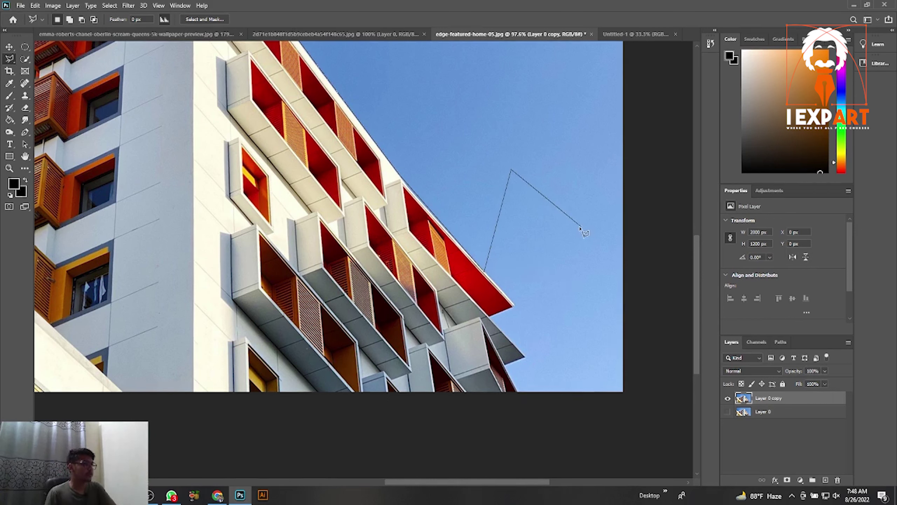
{"action": "left_click", "coordinate": [581, 225]}
{"action": "key", "text": "BackSpace"}
{"action": "key", "text": "BackSpace"}
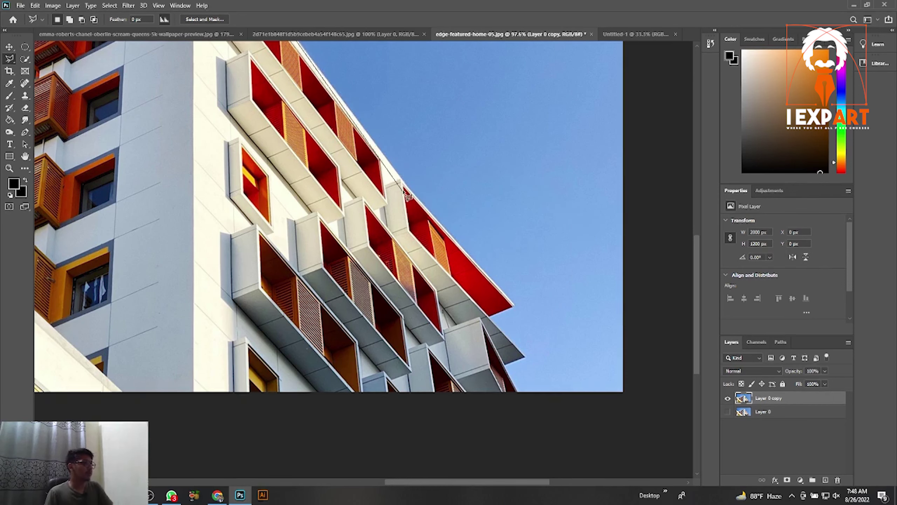
Continue the polygonal outline around the red balcony's tip and the grey ledge below it to the photo's bottom edge.
{"action": "left_click_drag", "start_coordinate": [407, 191], "coordinate": [456, 300]}
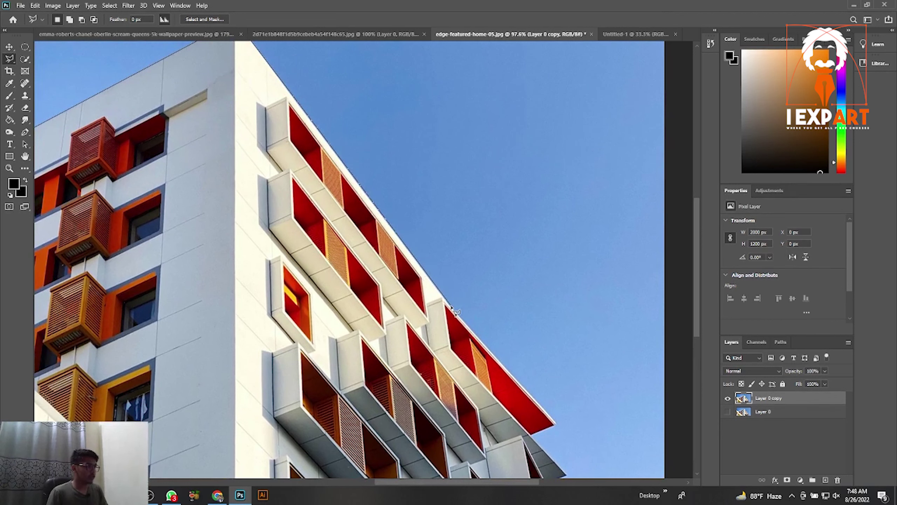
{"action": "left_click_drag", "start_coordinate": [464, 325], "coordinate": [423, 230]}
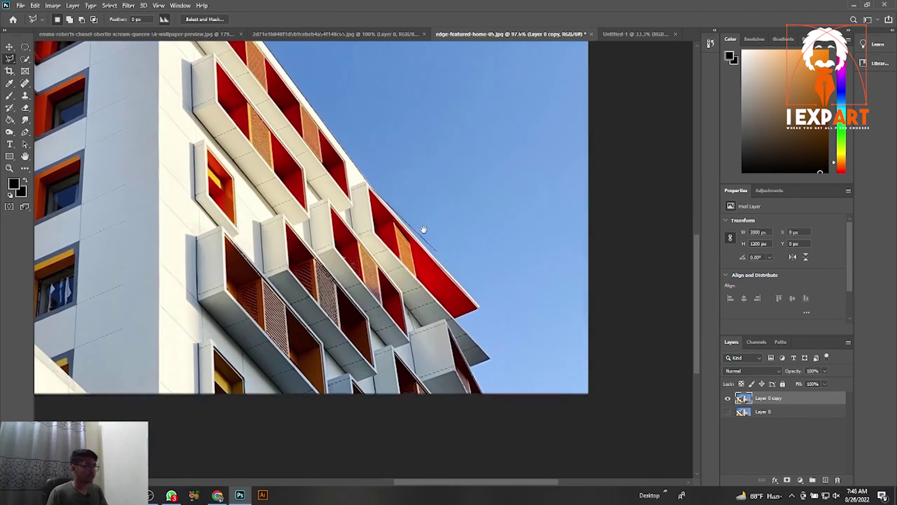
{"action": "left_click", "coordinate": [479, 308]}
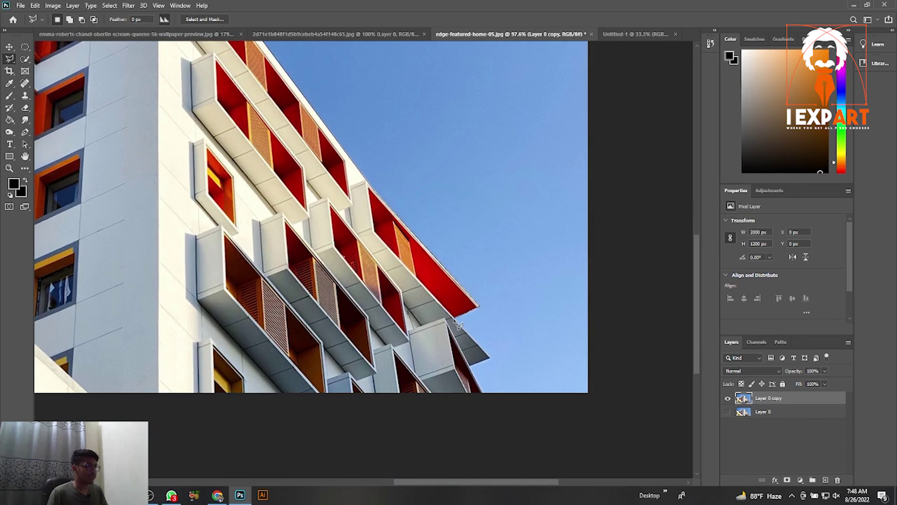
{"action": "left_click_drag", "start_coordinate": [460, 341], "coordinate": [449, 266]}
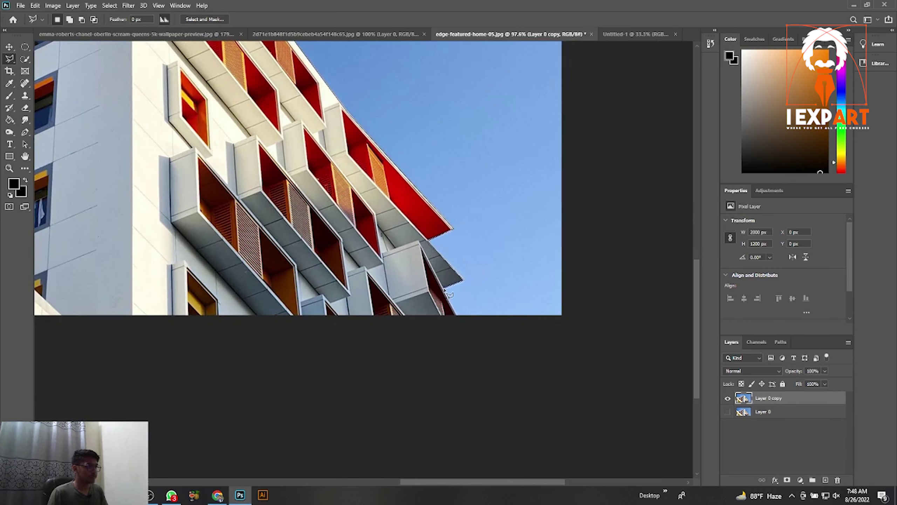
{"action": "key", "text": "ctrl+minus"}
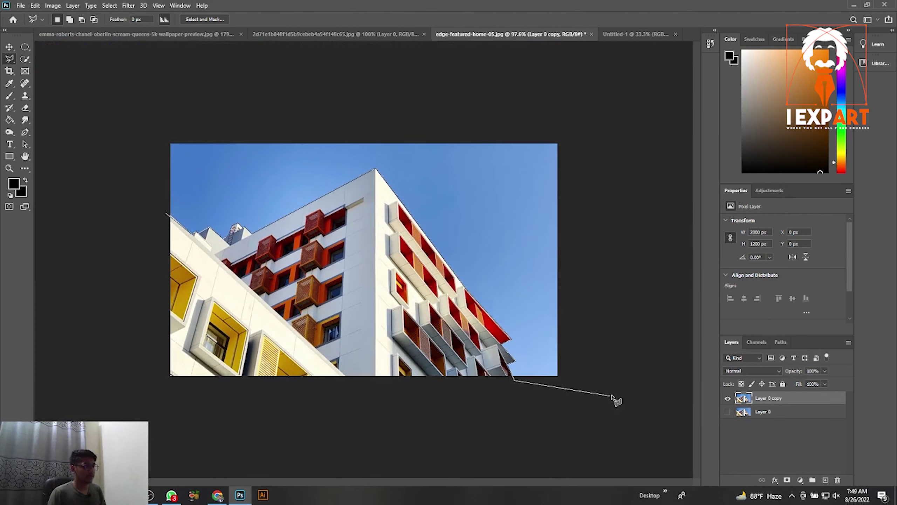
Close the outline around the sky through points outside the photo and delete the selected sky from the duplicate layer.
{"action": "left_click", "coordinate": [613, 395]}
{"action": "left_click", "coordinate": [497, 80]}
{"action": "left_click", "coordinate": [242, 85]}
{"action": "left_click", "coordinate": [126, 145]}
{"action": "left_click", "coordinate": [170, 217]}
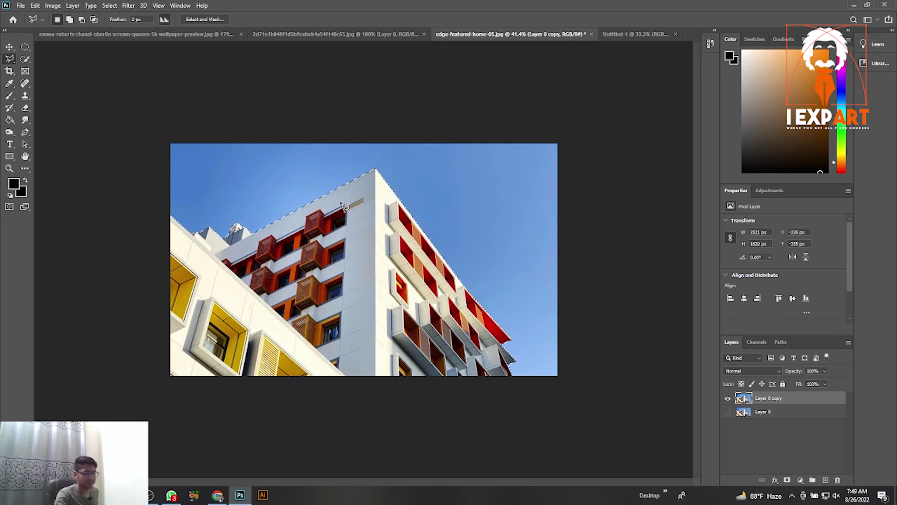
{"action": "key", "text": "Delete"}
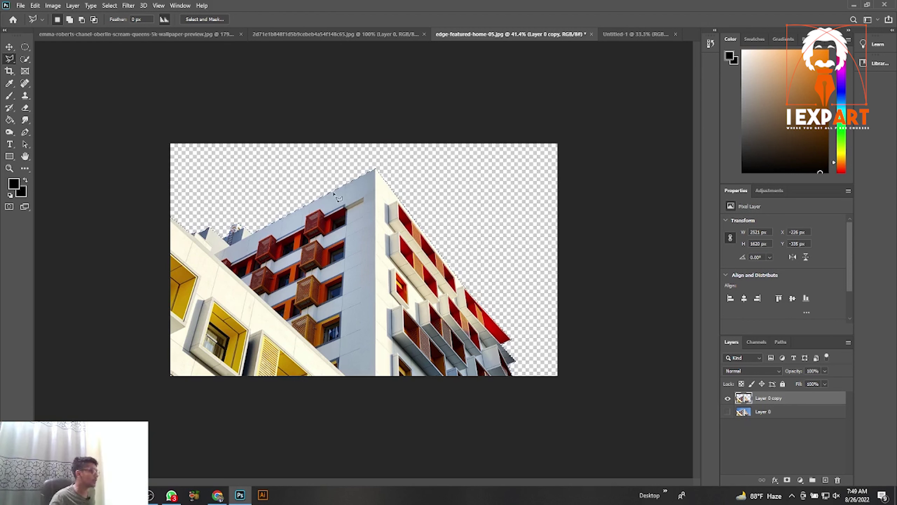
Switch to Google Chrome and copy the previewed image of a blue sky with white clouds.
{"action": "key", "text": "alt+Tab"}
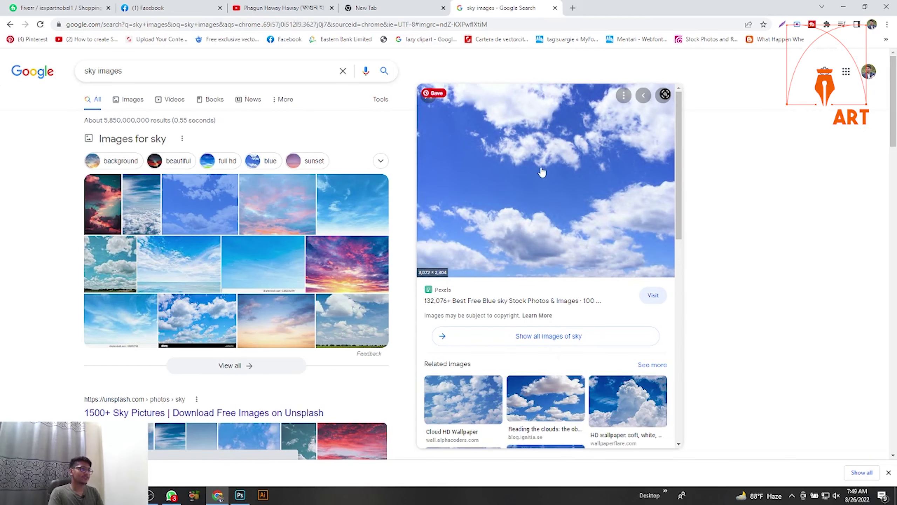
{"action": "right_click", "coordinate": [541, 168]}
{"action": "left_click", "coordinate": [572, 278]}
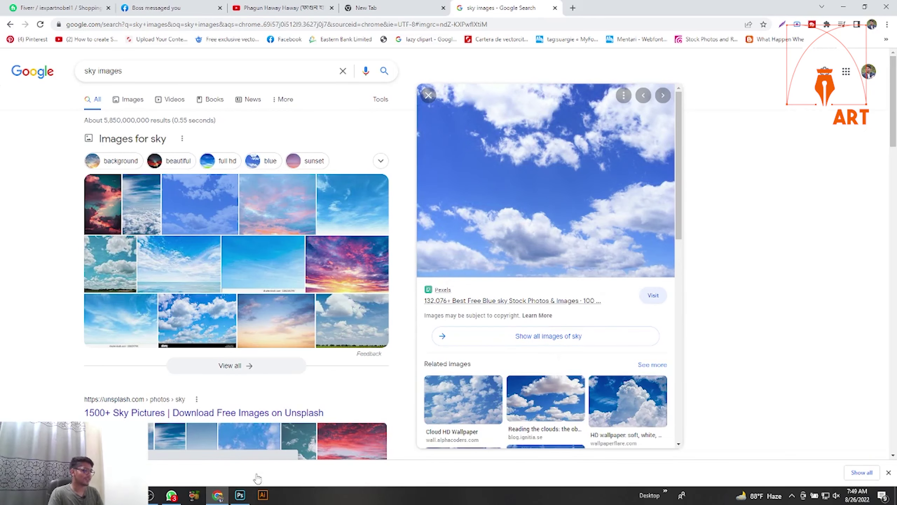
Switch to Photoshop and try to paste the copied sky into the building photo.
{"action": "left_click", "coordinate": [240, 494]}
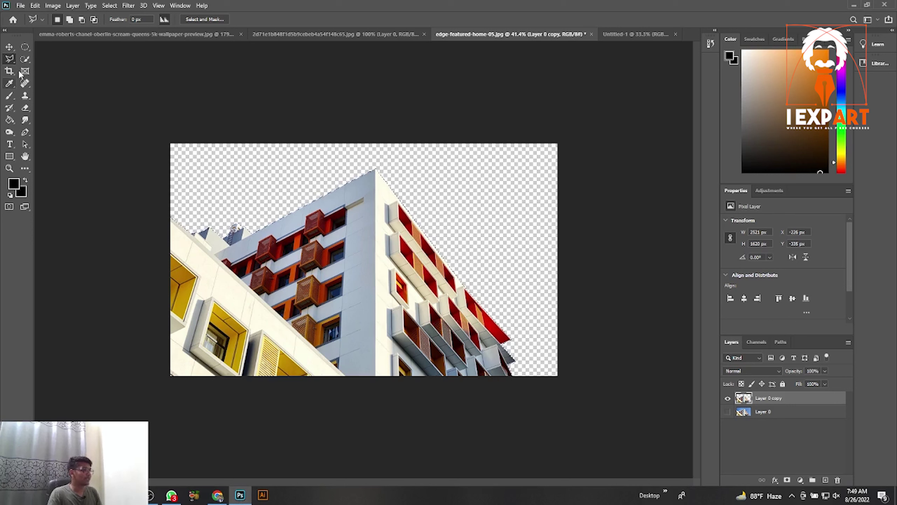
{"action": "left_click", "coordinate": [24, 46]}
{"action": "left_click", "coordinate": [458, 279]}
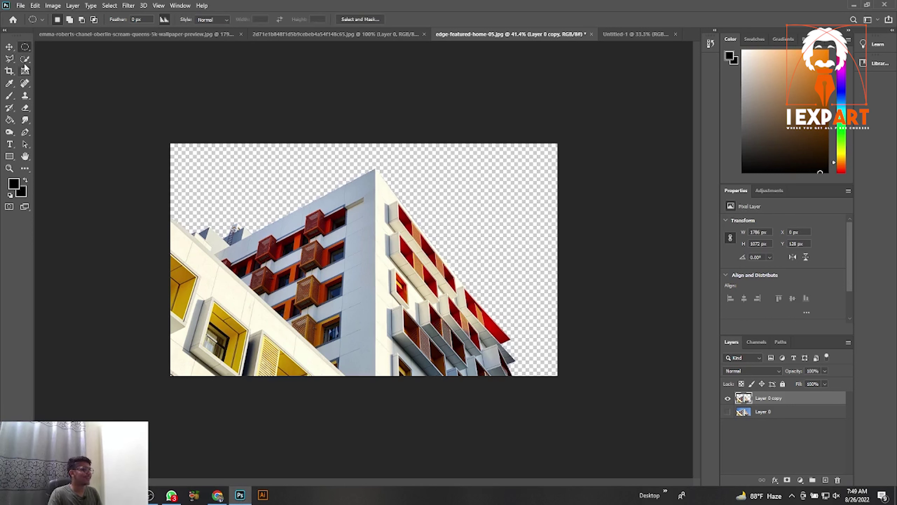
{"action": "left_click", "coordinate": [9, 46]}
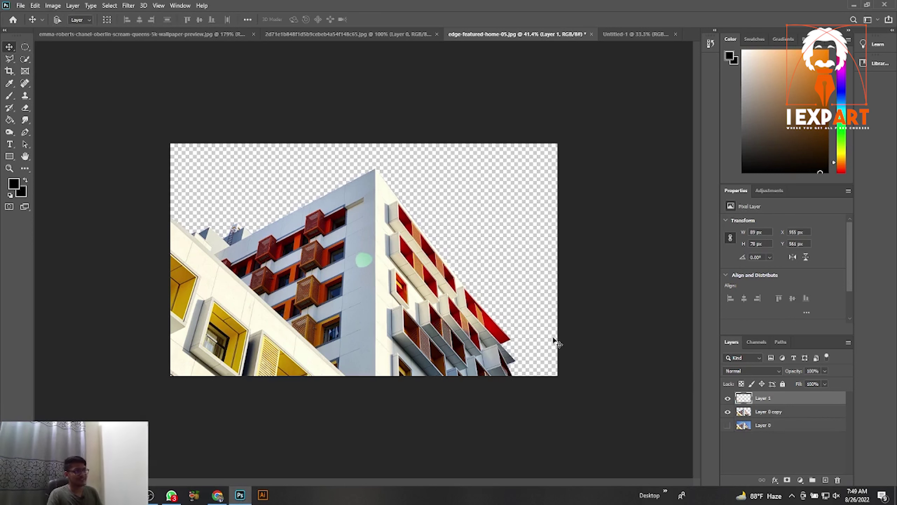
Switch to Google Chrome, copy the previewed blue sky image again, and paste it into the building photo in Photoshop.
{"action": "key", "text": "alt+Tab"}
{"action": "right_click", "coordinate": [496, 206]}
{"action": "left_click", "coordinate": [528, 315]}
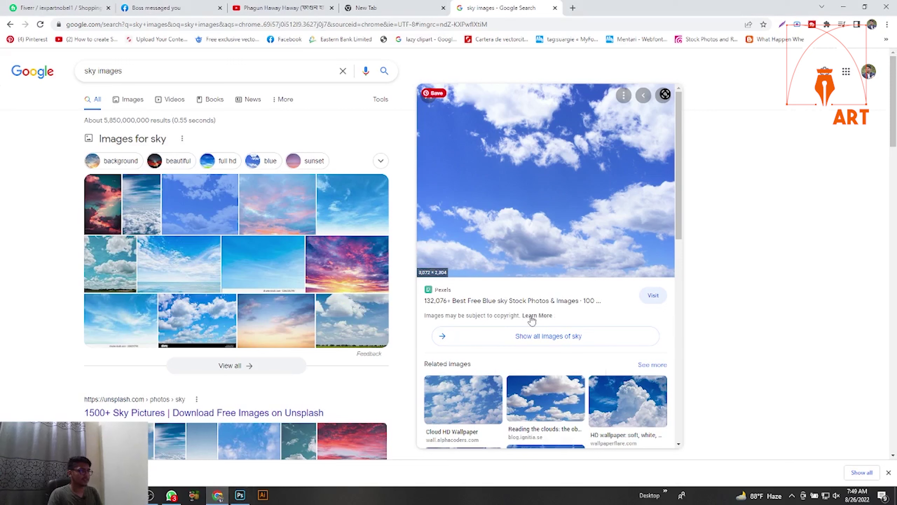
{"action": "left_click", "coordinate": [239, 496]}
{"action": "key", "text": "ctrl+equal"}
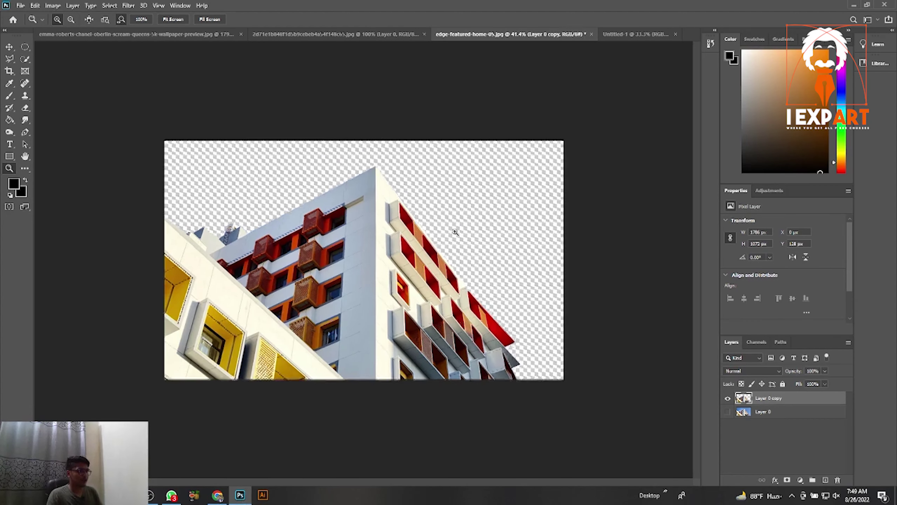
{"action": "key", "text": "ctrl+v"}
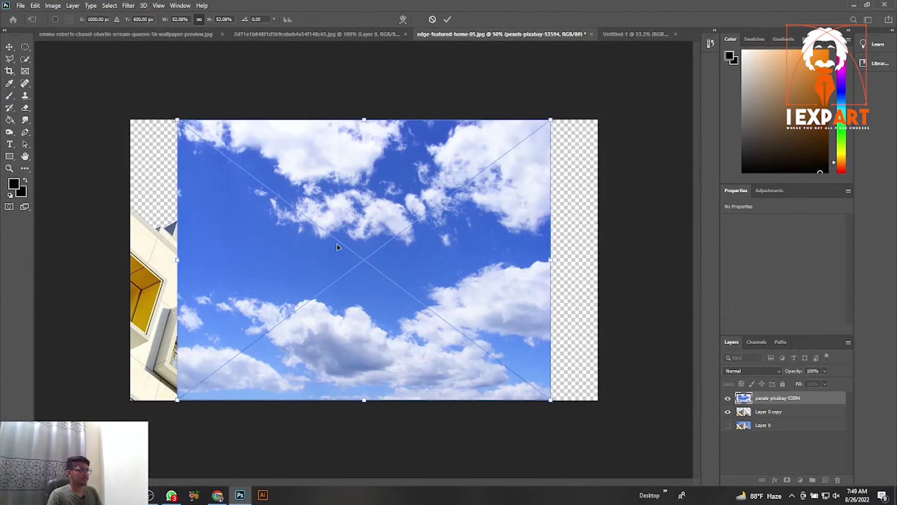
Enlarge the pasted sky to about 71% so it covers the whole canvas, and move its layer below the building cutout.
{"action": "left_click_drag", "start_coordinate": [370, 262], "coordinate": [339, 247]}
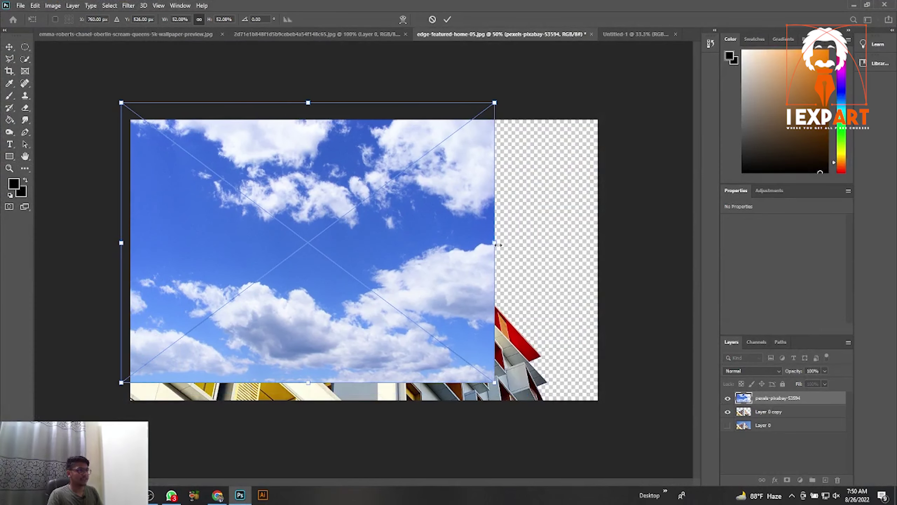
{"action": "left_click_drag", "start_coordinate": [496, 244], "coordinate": [640, 241]}
{"action": "left_click_drag", "start_coordinate": [523, 261], "coordinate": [530, 264]}
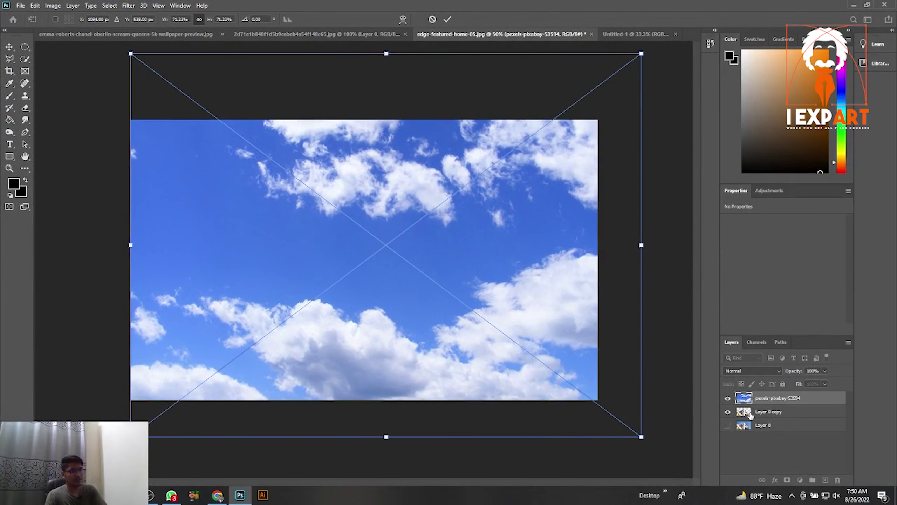
{"action": "key", "text": "Return"}
{"action": "left_click_drag", "start_coordinate": [741, 399], "coordinate": [742, 417]}
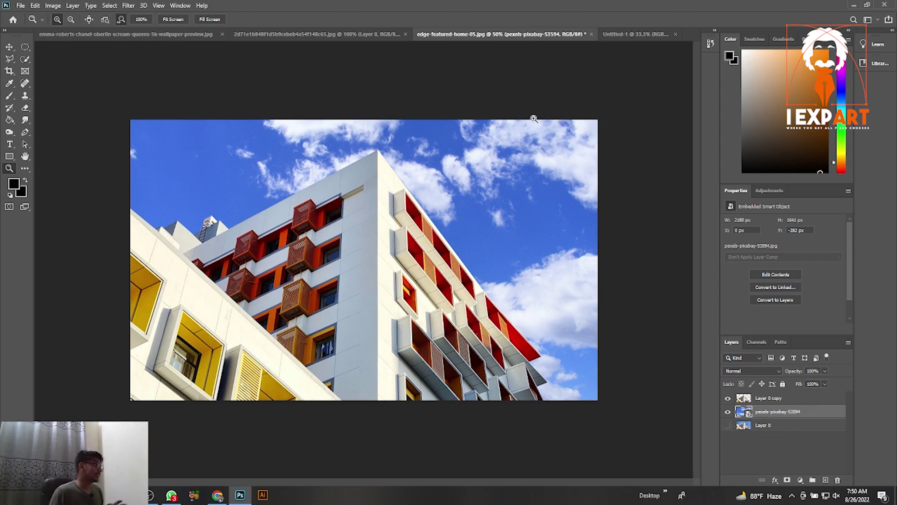
Select the three green apples and the leaf in the apple photo by tracing their outer outline with the Magnetic Lasso tool.
{"action": "left_click", "coordinate": [9, 59]}
{"action": "right_click", "coordinate": [14, 64]}
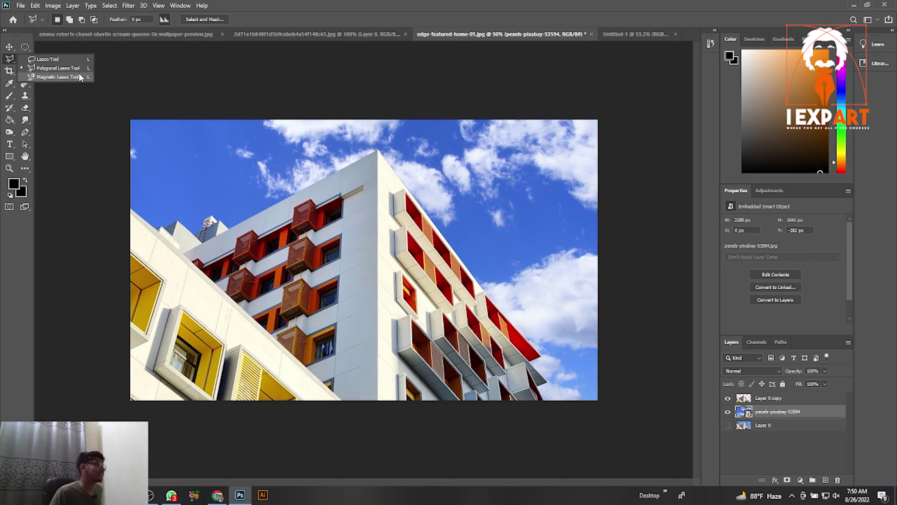
{"action": "left_click", "coordinate": [57, 77]}
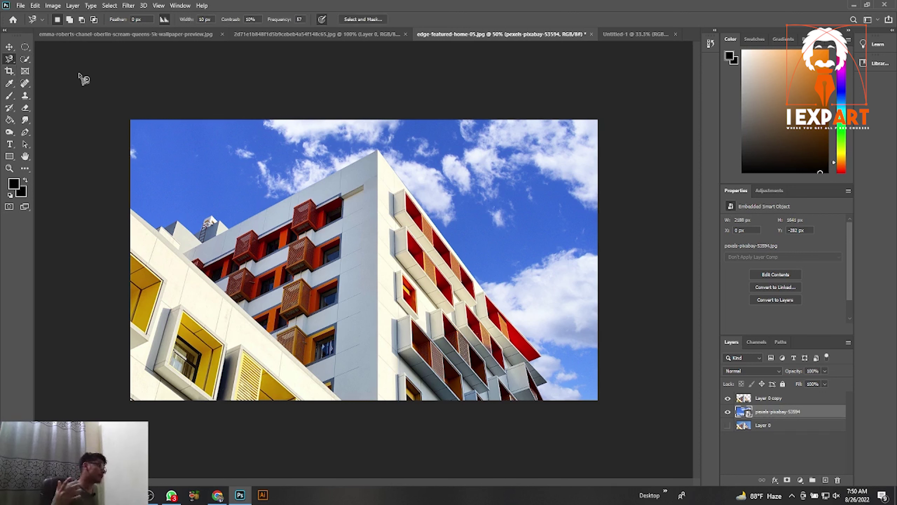
{"action": "left_click", "coordinate": [344, 34]}
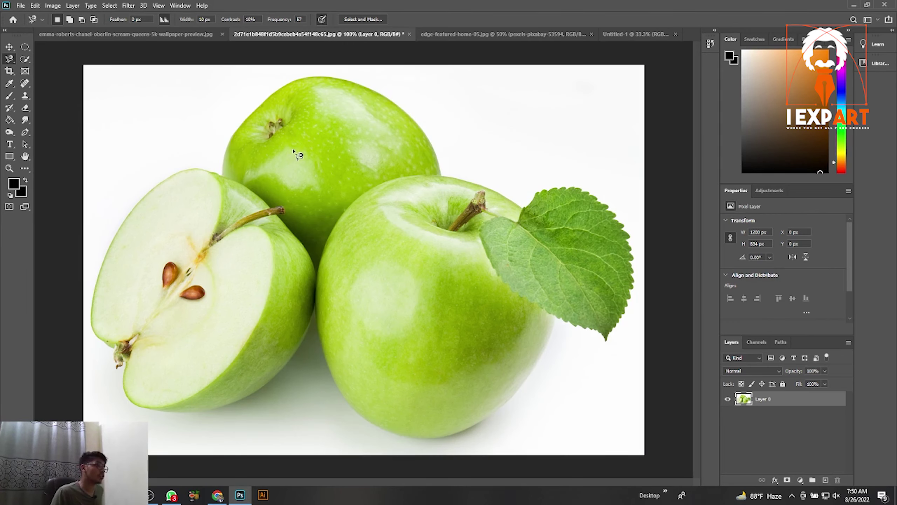
{"action": "left_click", "coordinate": [223, 173]}
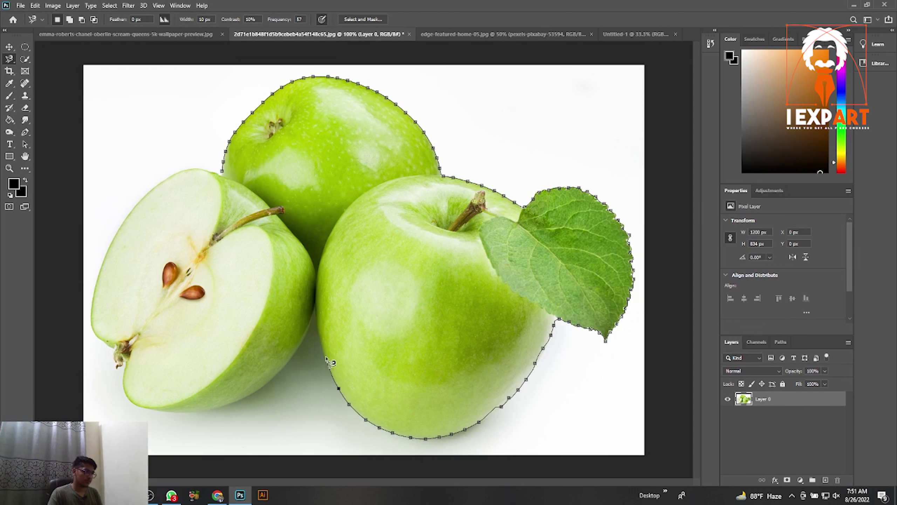
{"action": "left_click", "coordinate": [312, 311]}
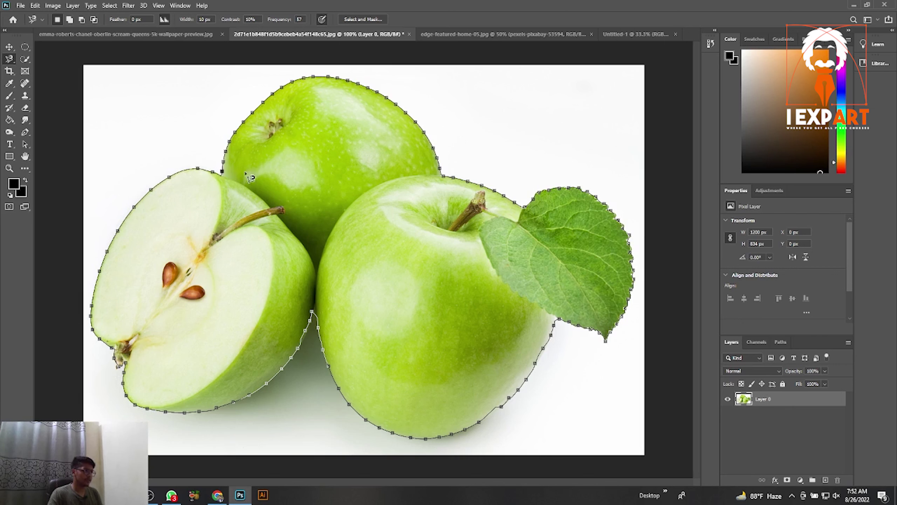
{"action": "left_click", "coordinate": [224, 172]}
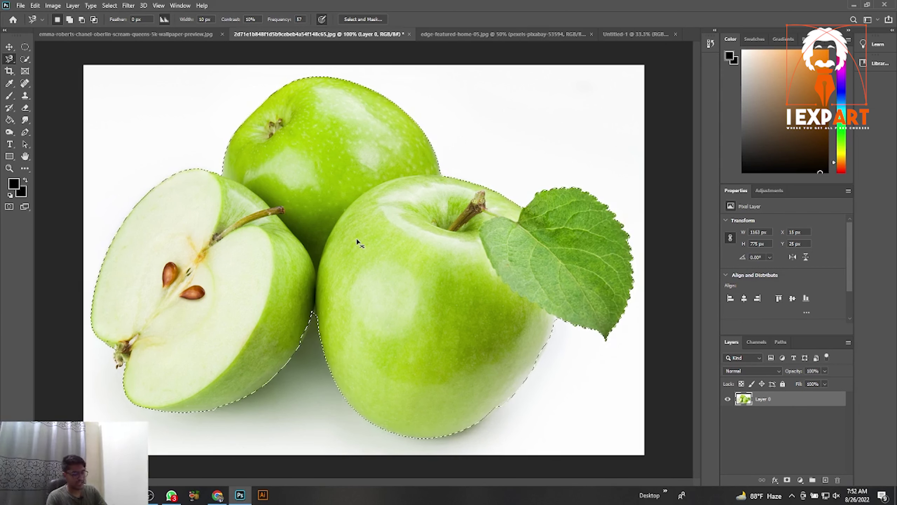
Copy the selected apples to a new layer and hide the original photo layer.
{"action": "key", "text": "ctrl+j"}
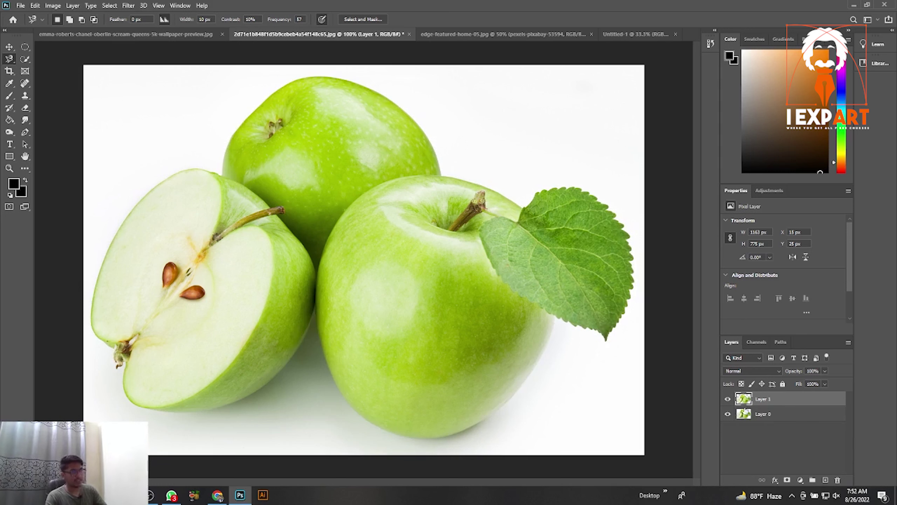
{"action": "left_click", "coordinate": [727, 414]}
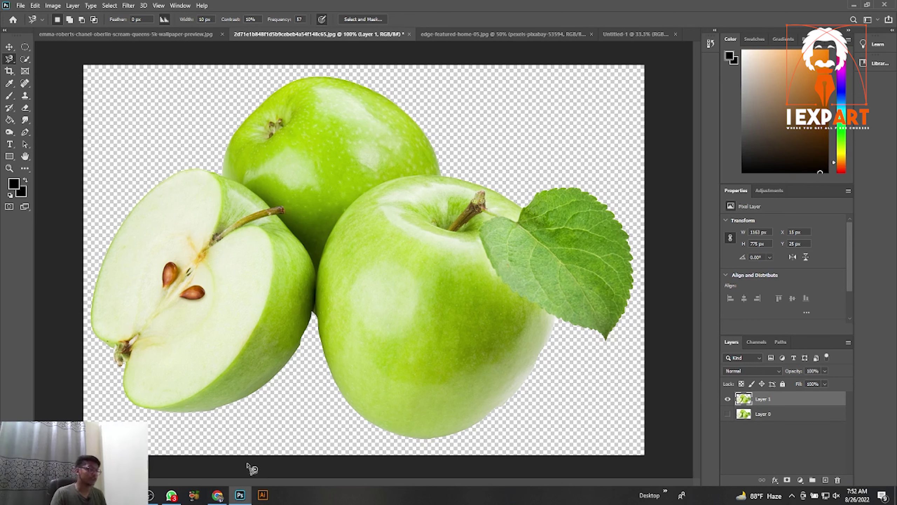
{"action": "left_click", "coordinate": [150, 496]}
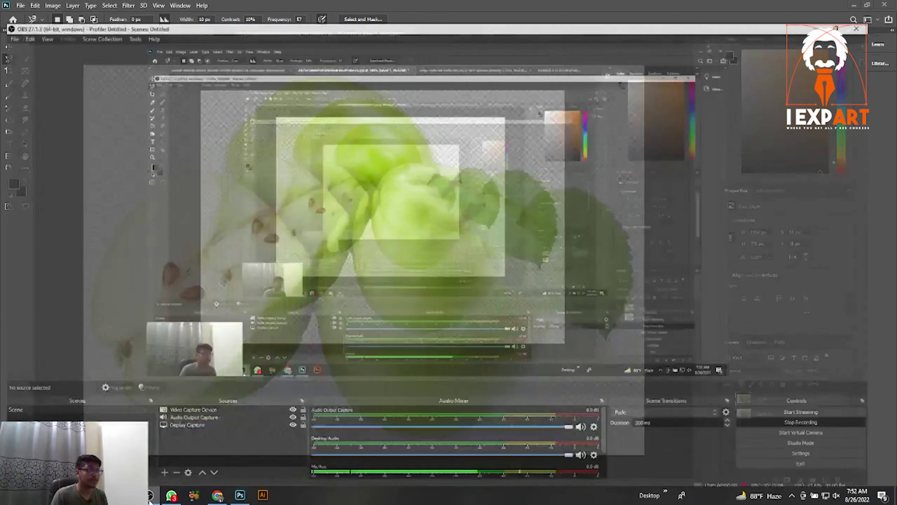